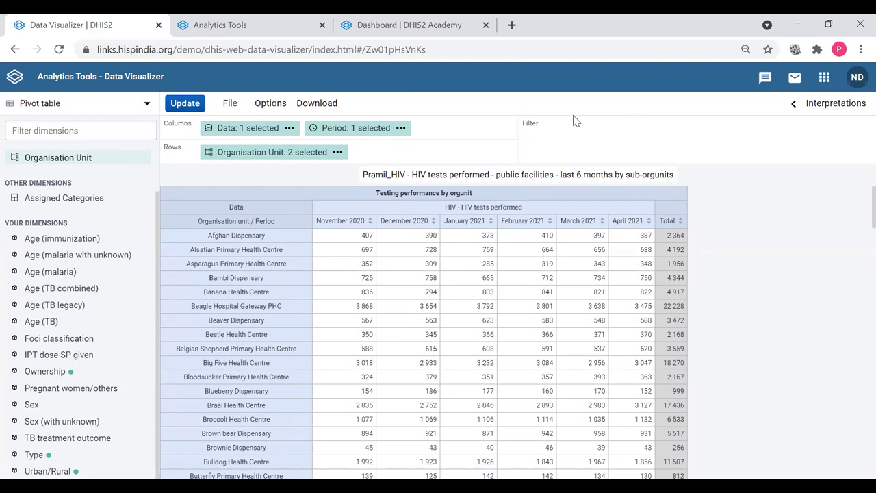
# Open the HIV tests pivot table's sharing settings and review the available options for public access and external access
pyautogui.click(237, 109)
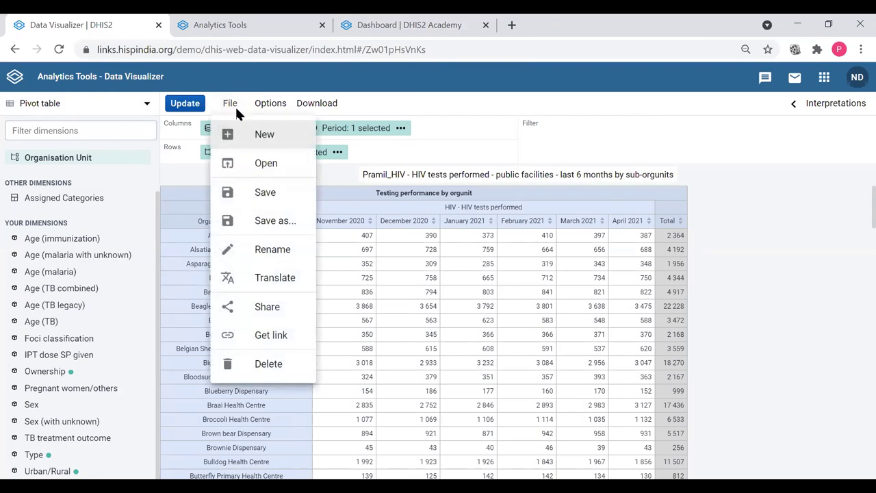
pyautogui.click(285, 316)
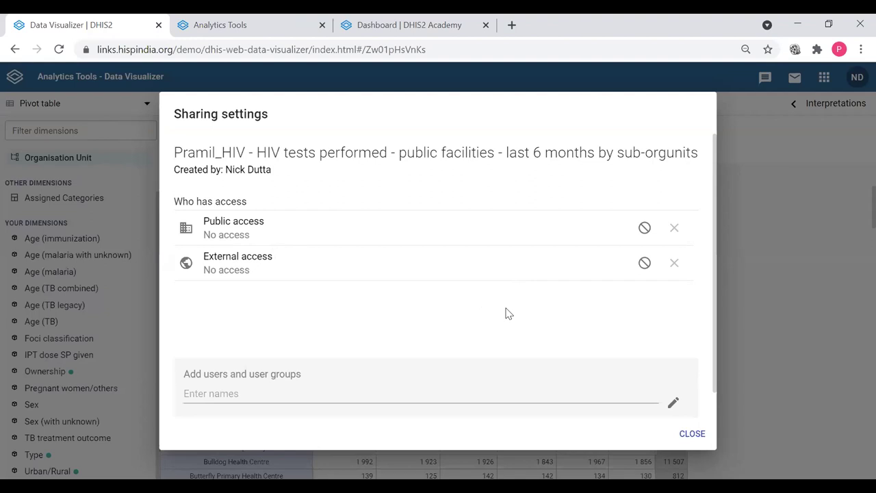
pyautogui.click(647, 230)
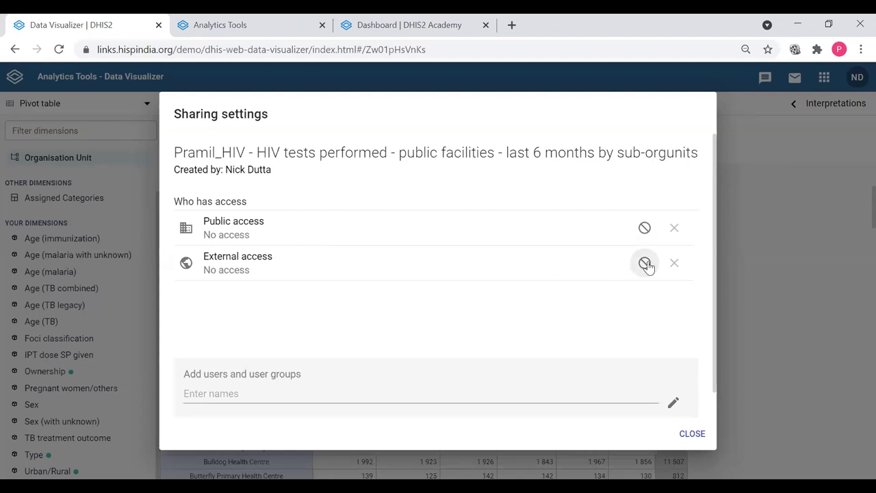
pyautogui.click(646, 233)
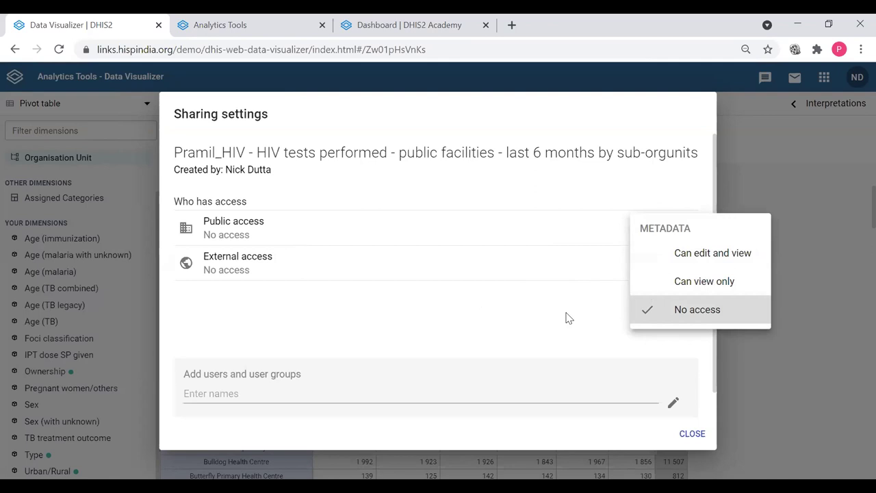
pyautogui.click(568, 317)
pyautogui.click(645, 265)
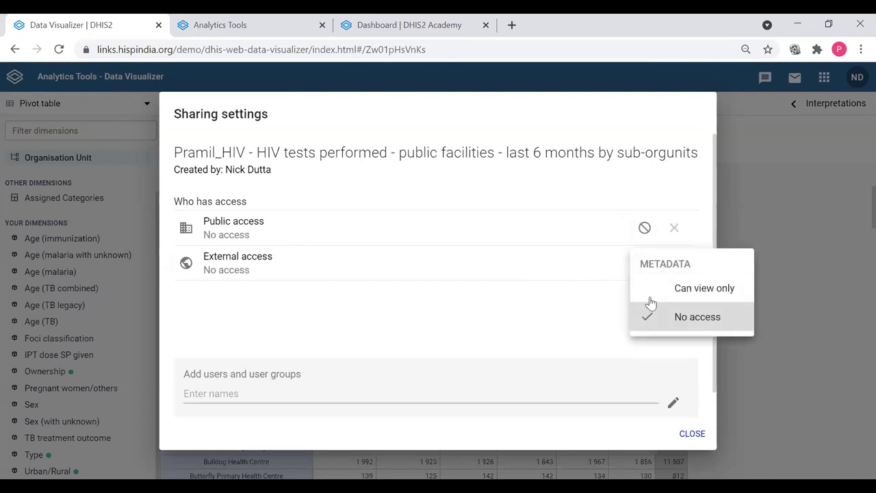
pyautogui.click(586, 321)
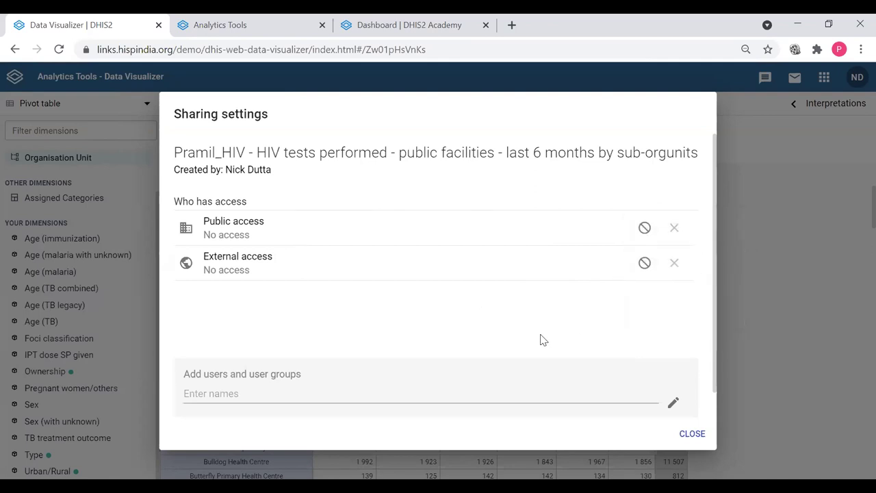
# Find the "HIV access" user group with "hiv" and add it to the pivot table's sharing list
pyautogui.scroll(-1, 541, 339)
pyautogui.click(363, 369)
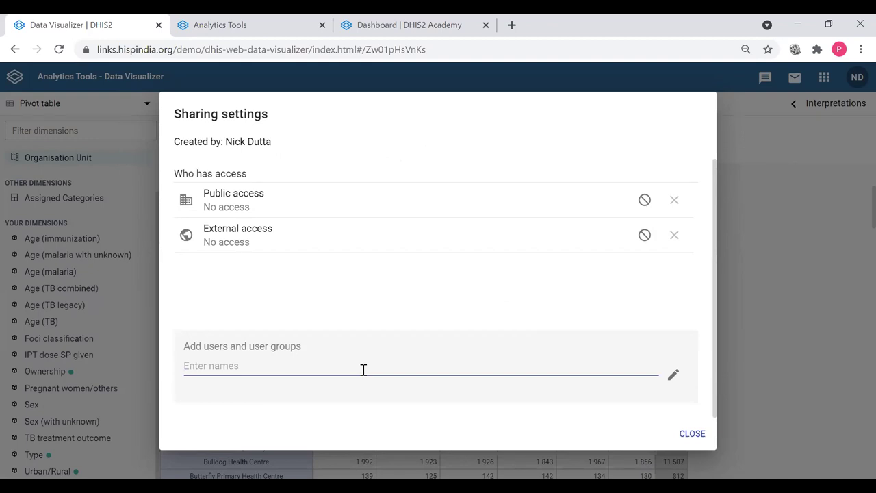
pyautogui.click(364, 370)
pyautogui.write('hiv')
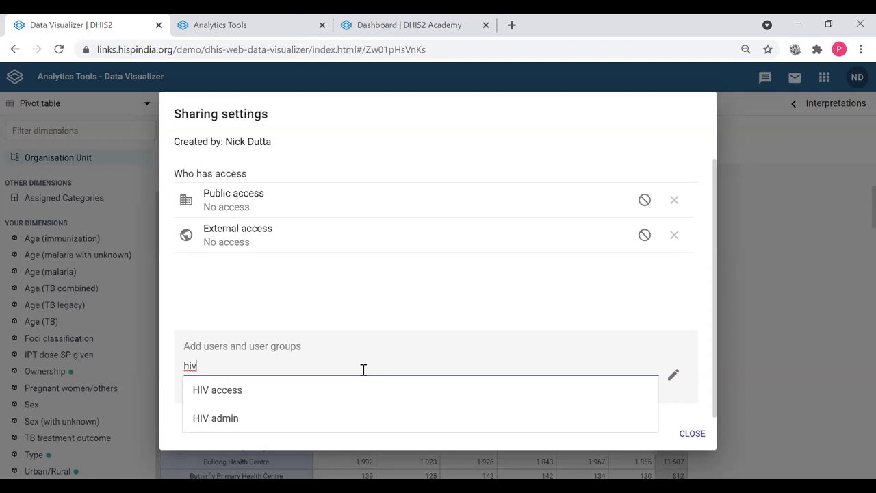
pyautogui.click(273, 390)
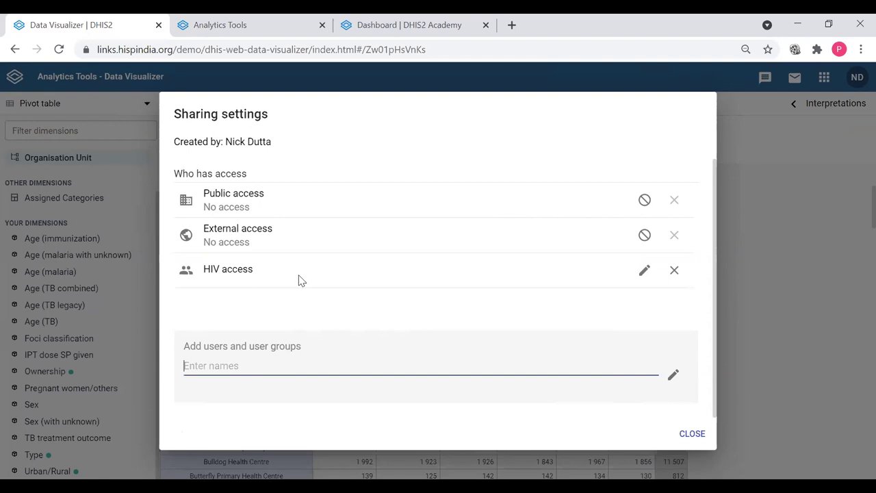
# Set the HIV access group's permission to "Can view only" and close the sharing settings
pyautogui.click(645, 283)
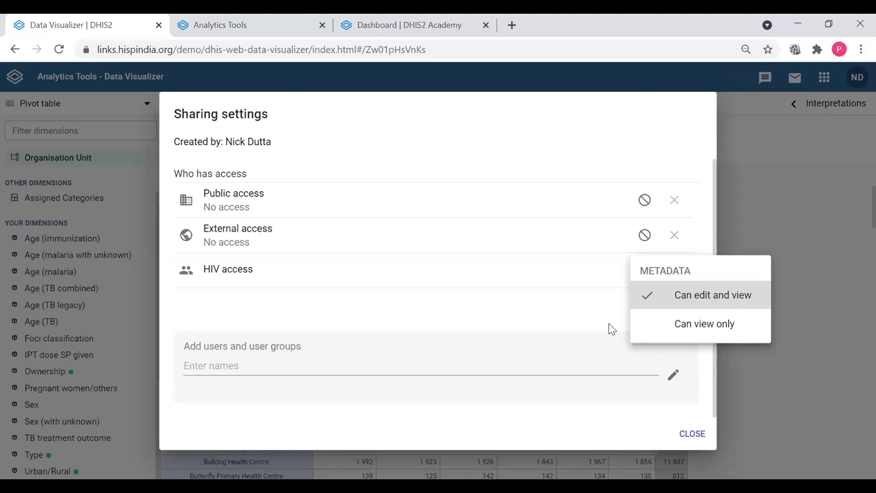
pyautogui.click(672, 325)
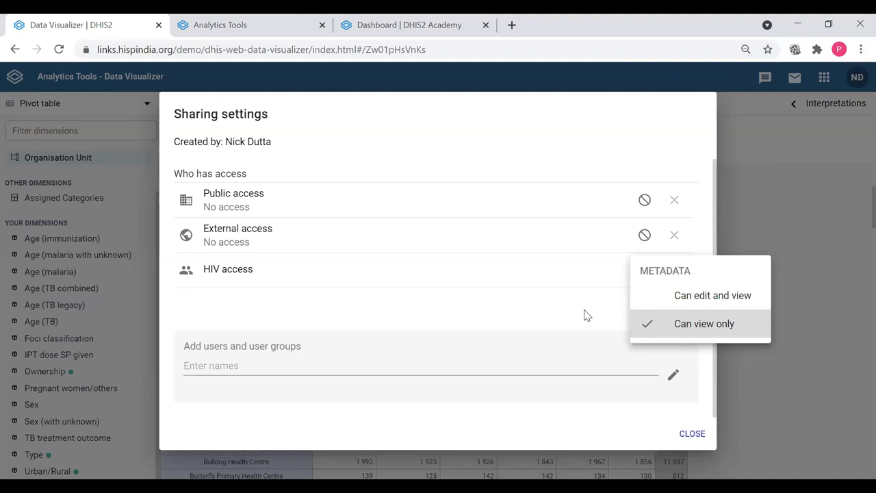
pyautogui.click(682, 414)
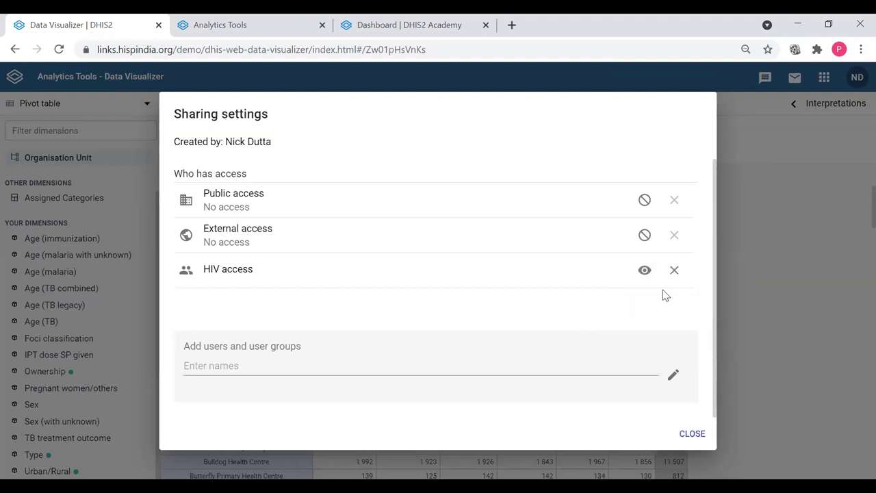
pyautogui.click(686, 427)
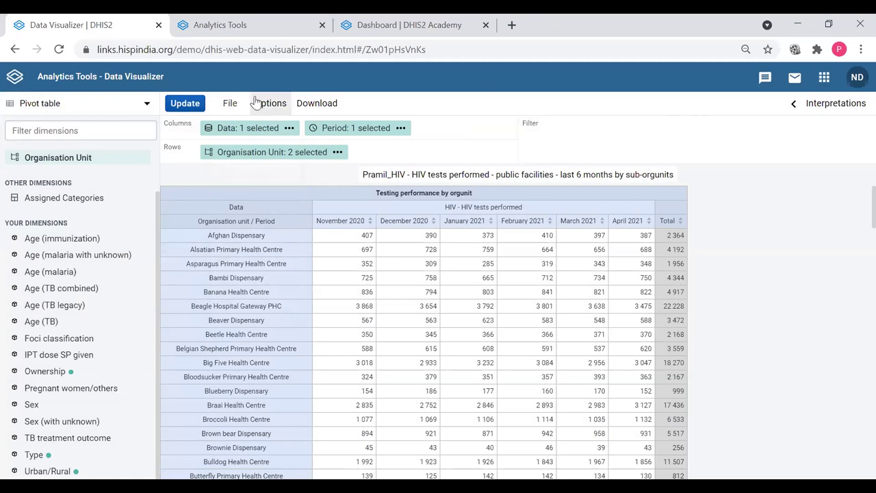
# Reopen the pivot table's sharing settings, add the "Dashboard Admin" user group, and close them
pyautogui.click(234, 103)
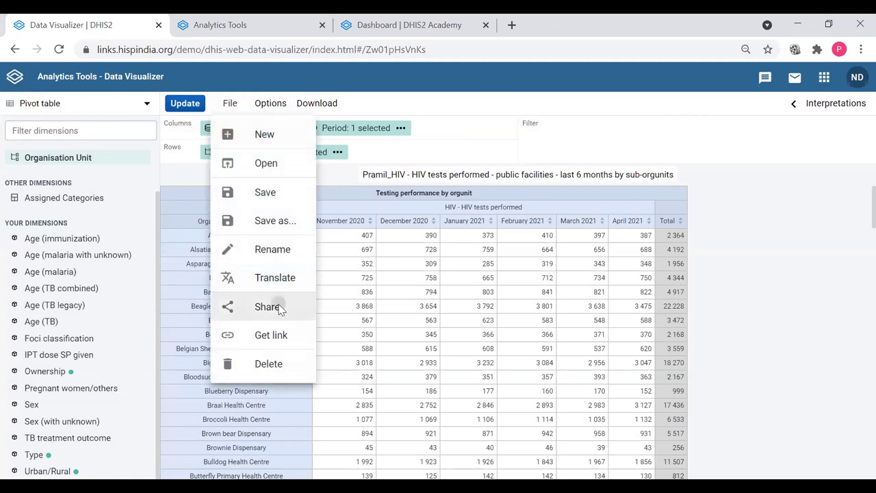
pyautogui.click(280, 306)
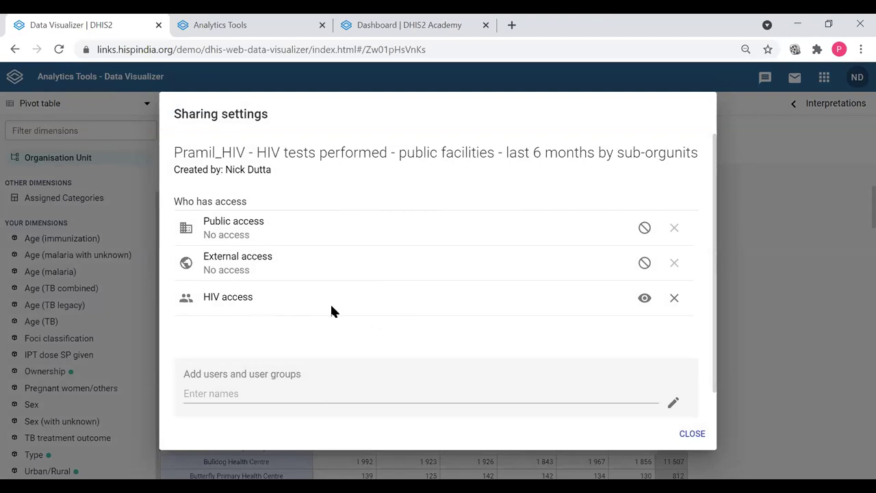
pyautogui.click(415, 397)
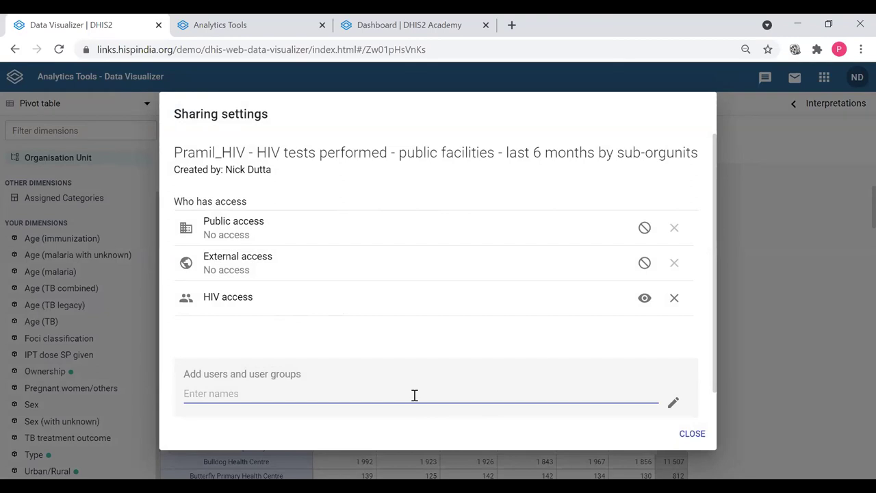
pyautogui.write('ad')
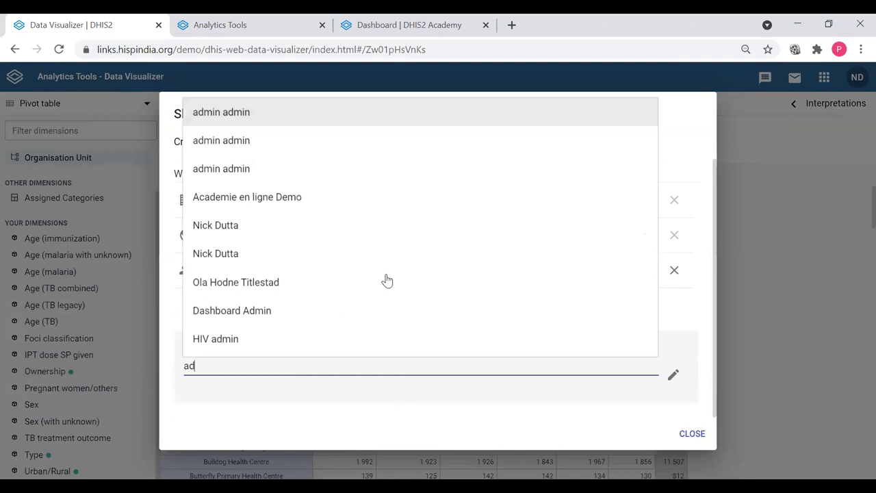
pyautogui.click(313, 317)
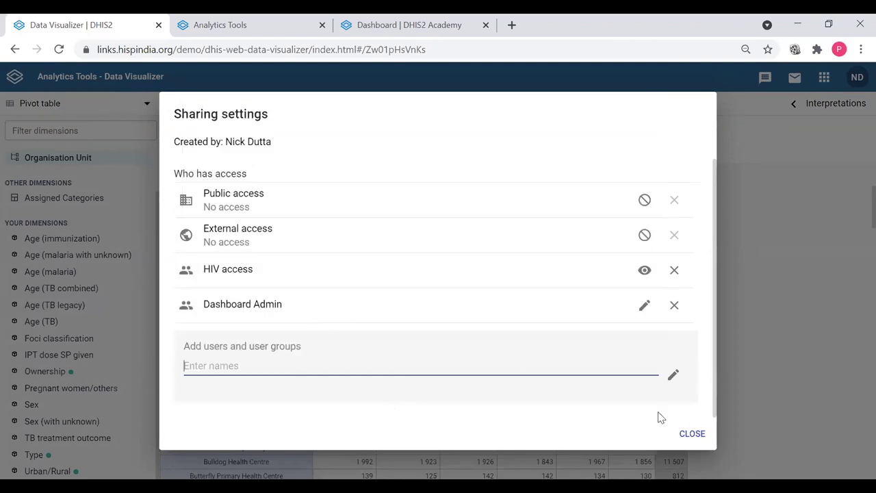
pyautogui.click(671, 426)
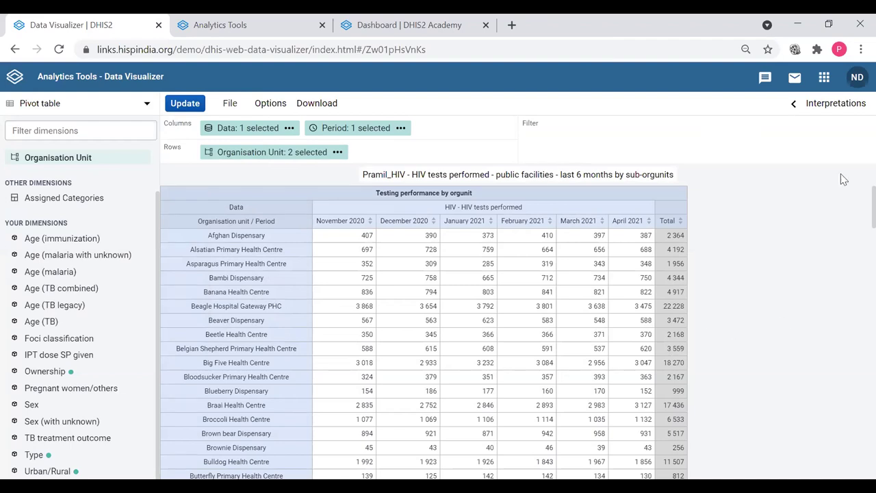
# Show the pivot table's interpretations and start a new one with the text "Please see this table"
pyautogui.click(831, 112)
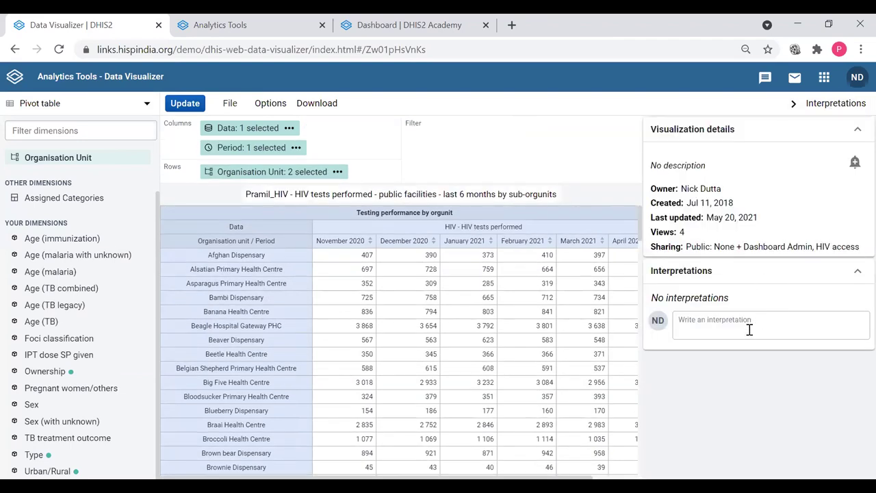
pyautogui.click(749, 320)
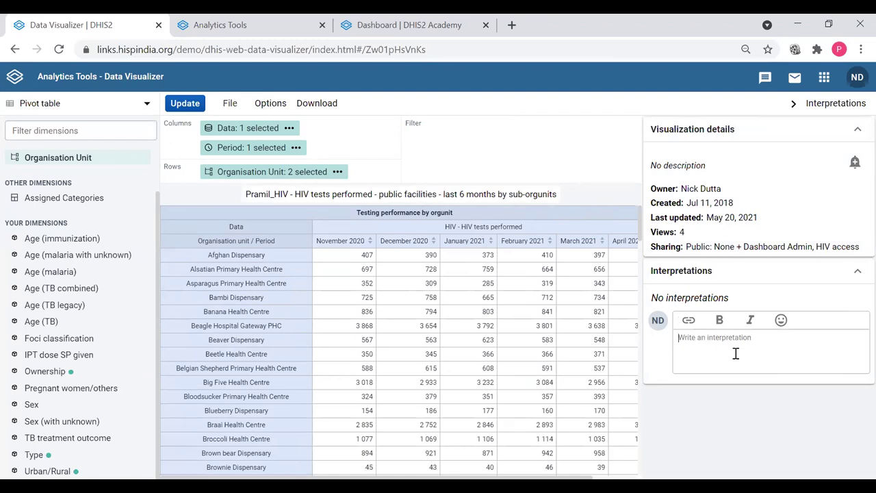
pyautogui.click(737, 354)
pyautogui.write('Please see this table')
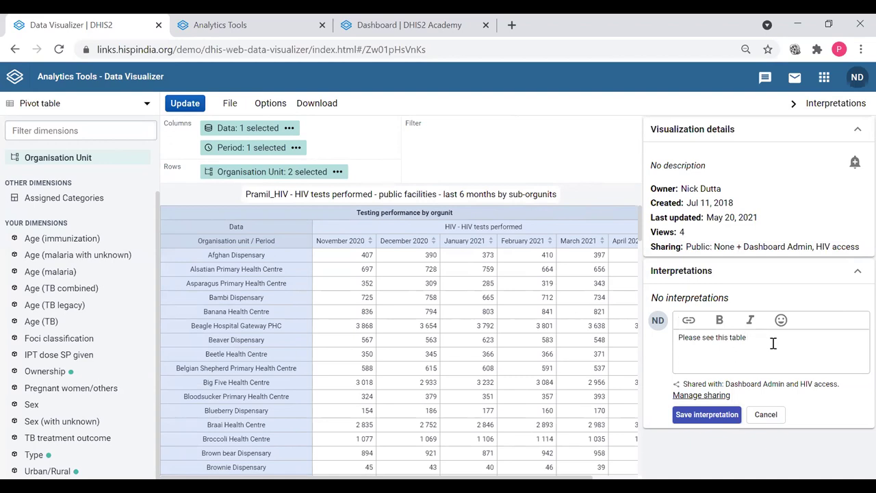
# Append an @ mention of the intended colleague, near the end of the user list, to the interpretation text
pyautogui.write('@')
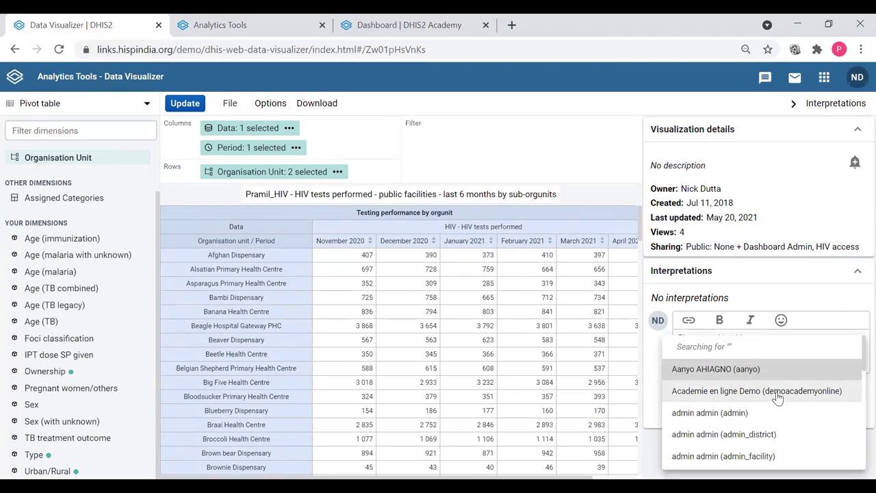
pyautogui.scroll(-6, 778, 398)
pyautogui.scroll(-4, 779, 397)
pyautogui.scroll(-1, 779, 397)
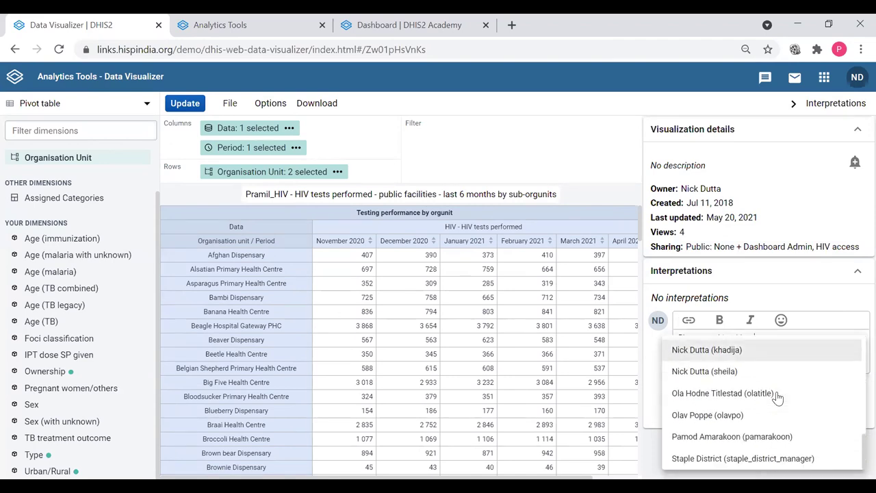
pyautogui.click(773, 436)
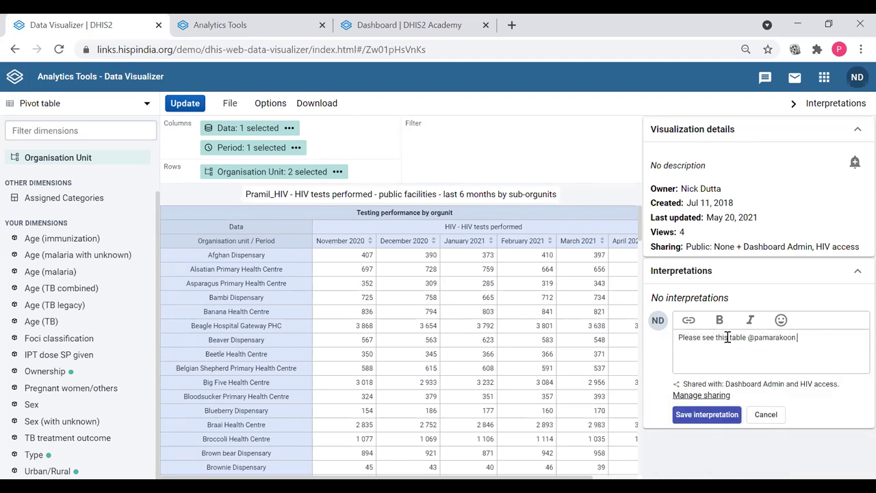
# Format "Please" as bold and "see" as italic in the interpretation text
pyautogui.doubleClick(695, 339)
pyautogui.click(719, 321)
pyautogui.doubleClick(715, 337)
pyautogui.click(750, 322)
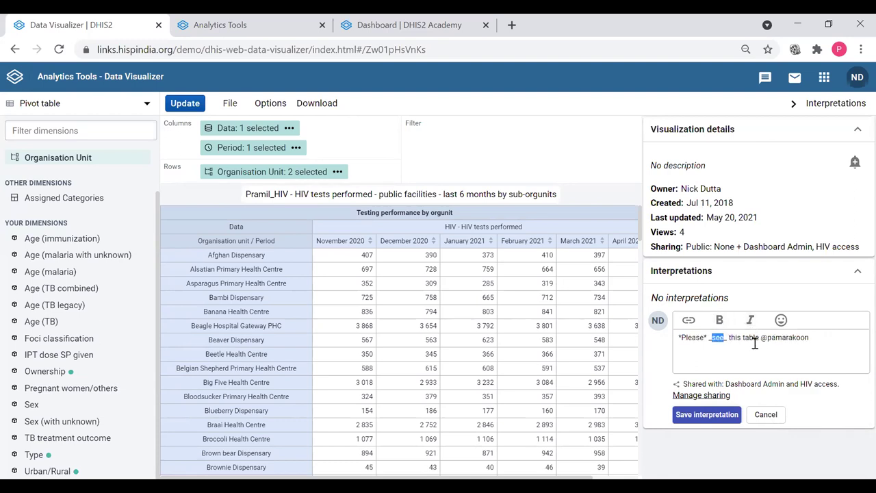
# Insert a sad-face emoji before the user mention and save the interpretation
pyautogui.click(760, 338)
pyautogui.click(781, 320)
pyautogui.click(764, 292)
pyautogui.click(715, 416)
pyautogui.click(714, 415)
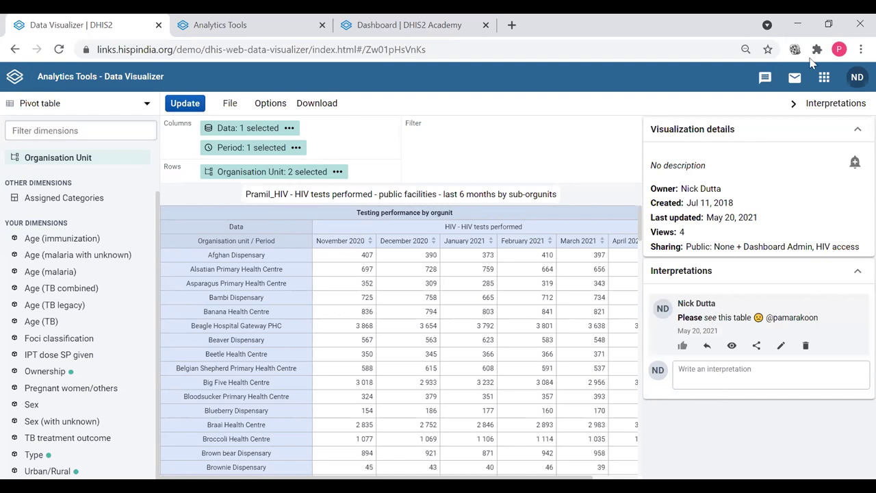
# Switch to the Interpretations app and examine the "*Please* _see_ this table" interpretation, down to the text below its table
pyautogui.click(825, 79)
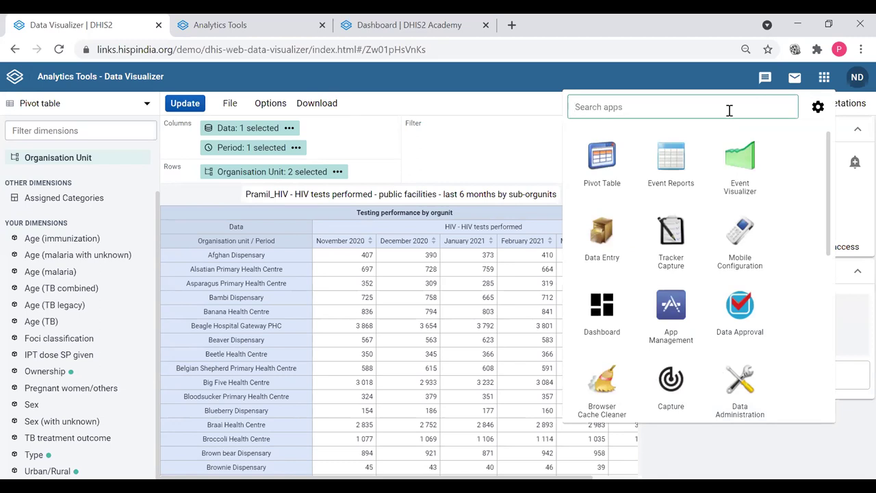
pyautogui.write('inte')
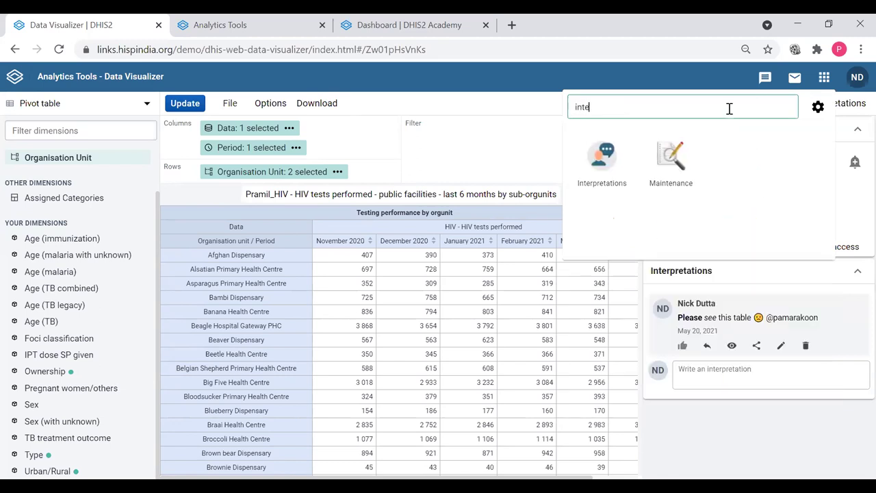
pyautogui.click(619, 176)
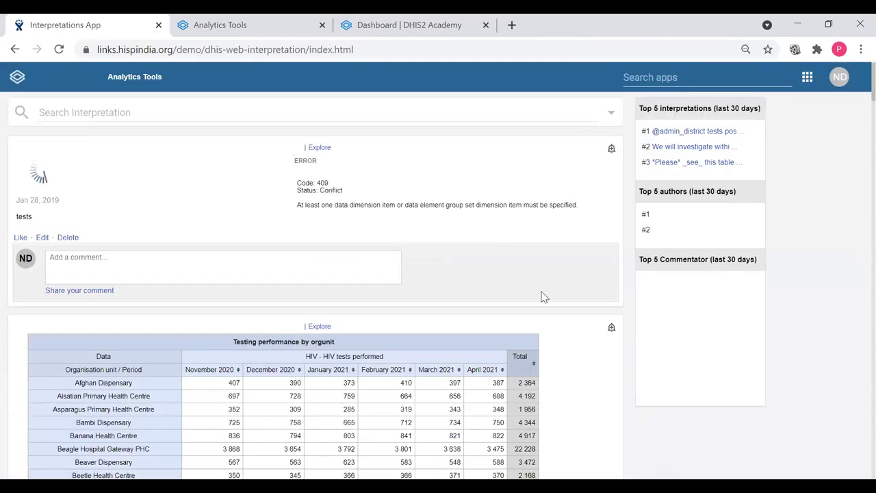
pyautogui.click(710, 165)
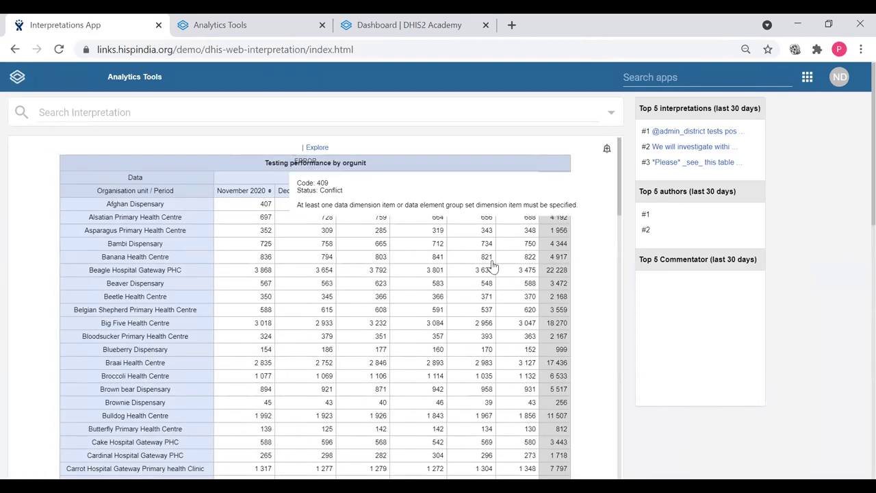
pyautogui.scroll(-3, 493, 267)
pyautogui.scroll(-20, 493, 266)
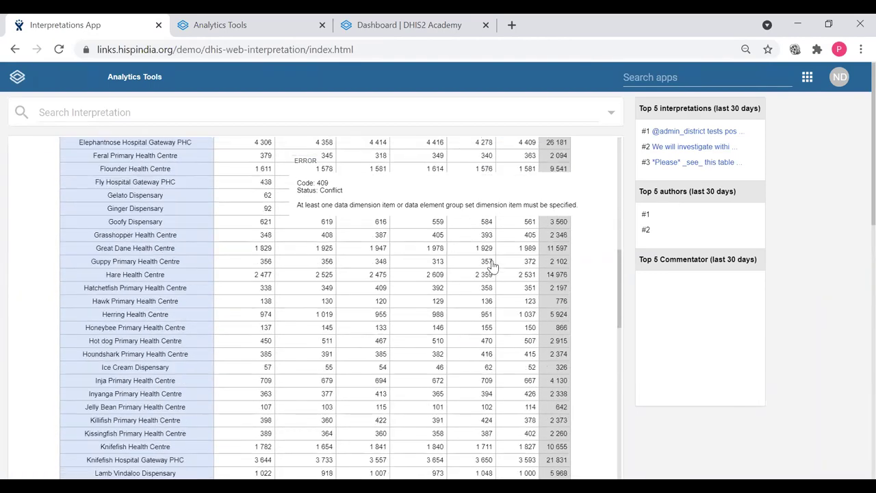
pyautogui.scroll(-10, 493, 264)
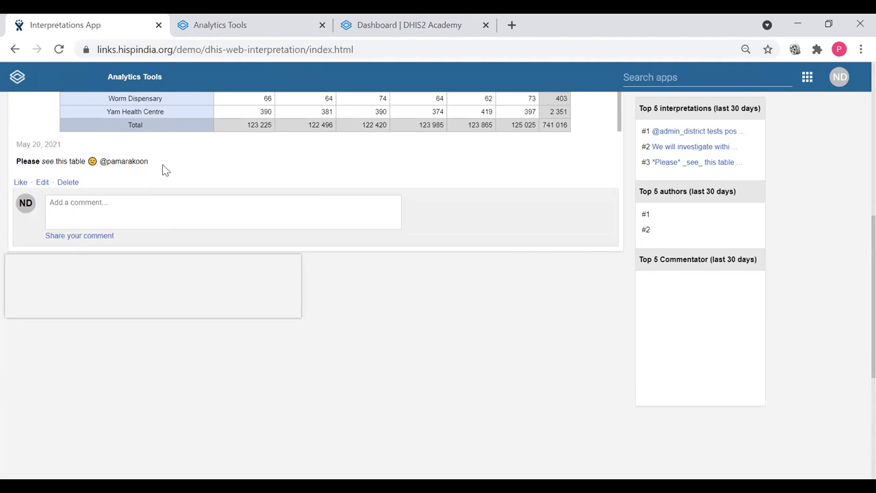
# Return from the Interpretations app to the Data Visualizer and start a new pivot table
pyautogui.click(15, 50)
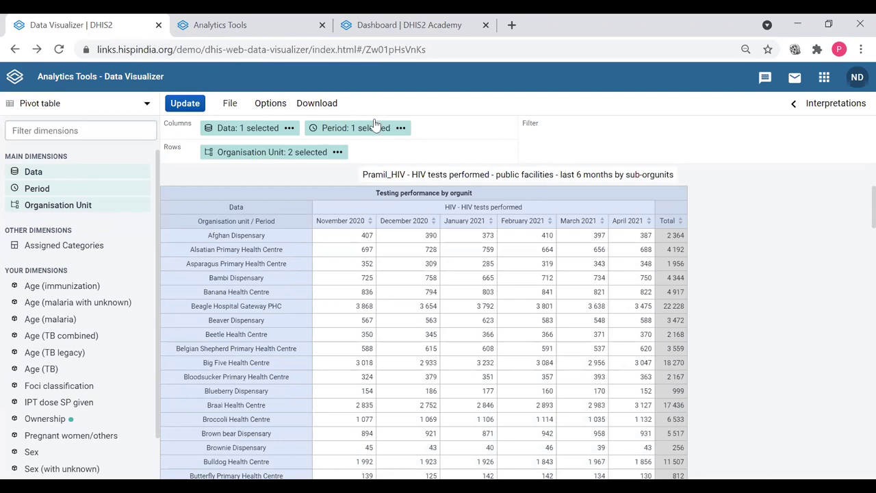
pyautogui.click(232, 103)
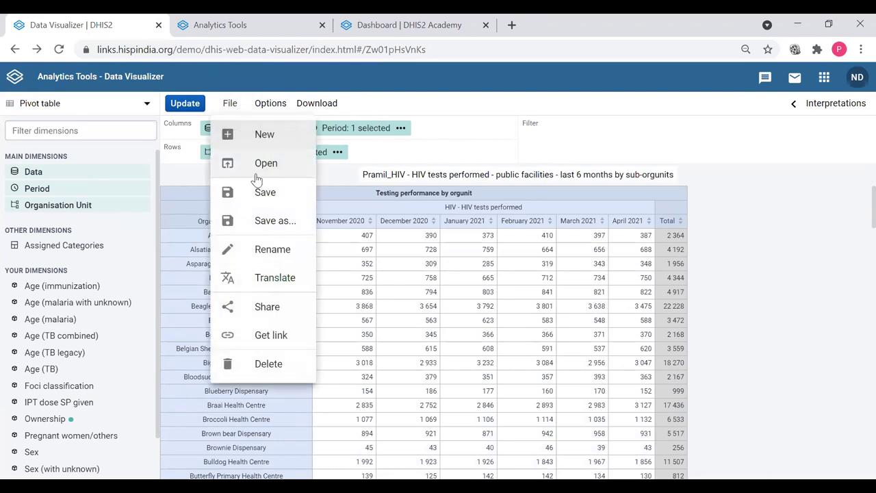
pyautogui.click(265, 137)
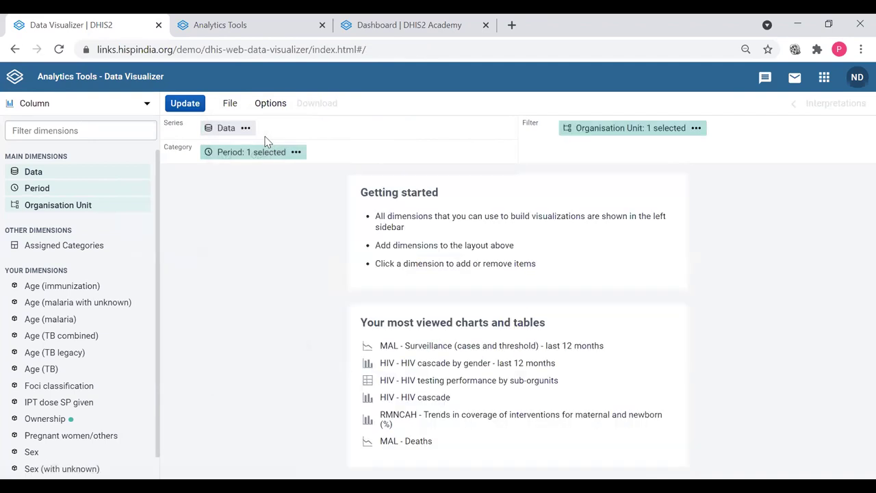
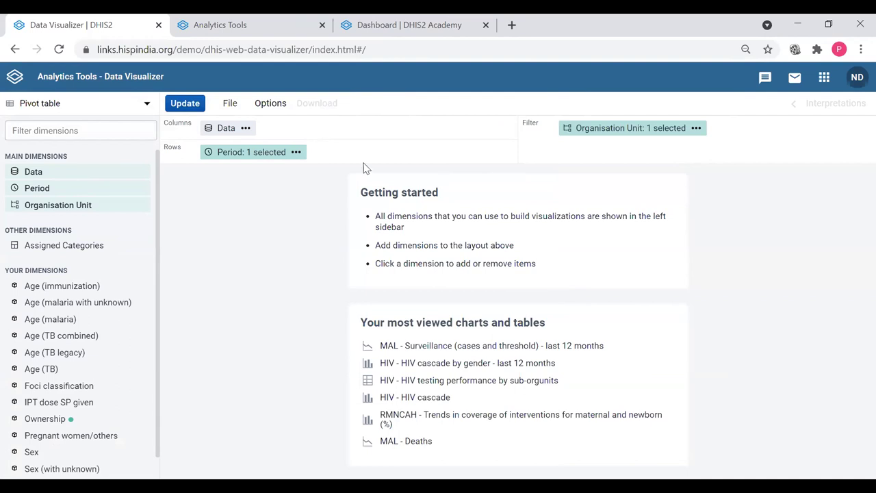
# Add the EPI BCG, DPT-HepB-Hib 3 and OPV 3 coverage (%) indicators from the Immunization - coverages group as the table's data
pyautogui.click(34, 172)
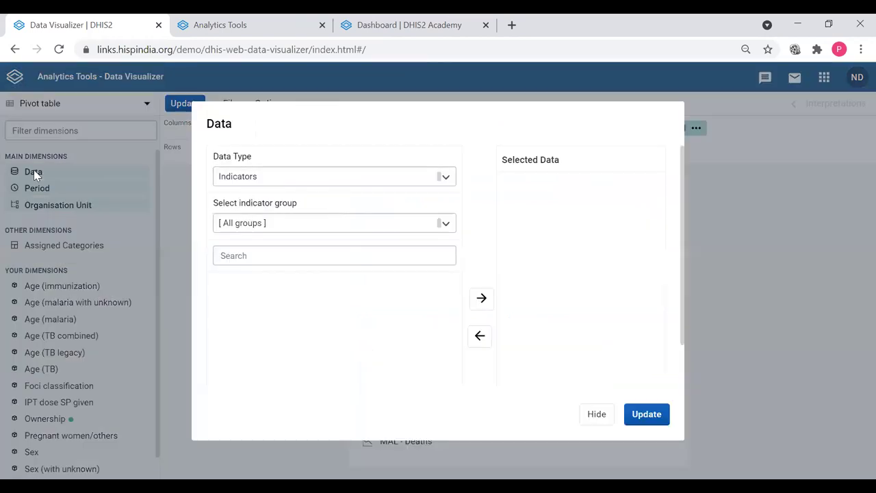
pyautogui.click(358, 177)
pyautogui.click(360, 176)
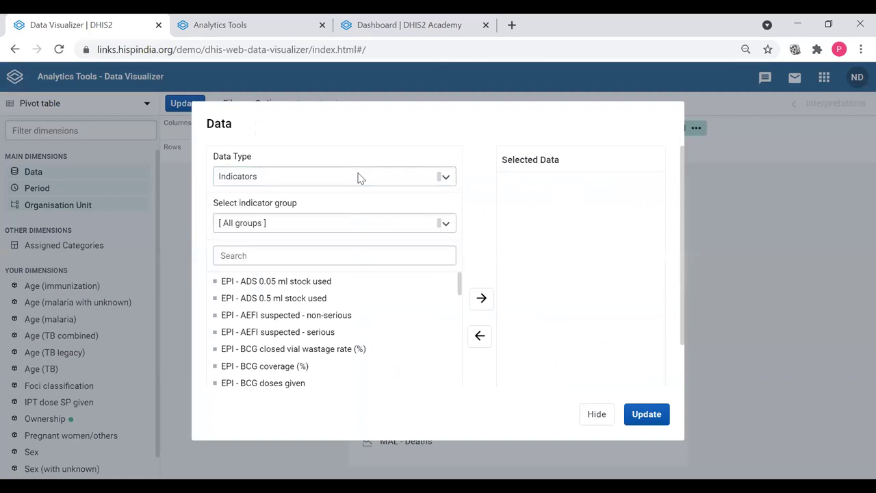
pyautogui.click(334, 223)
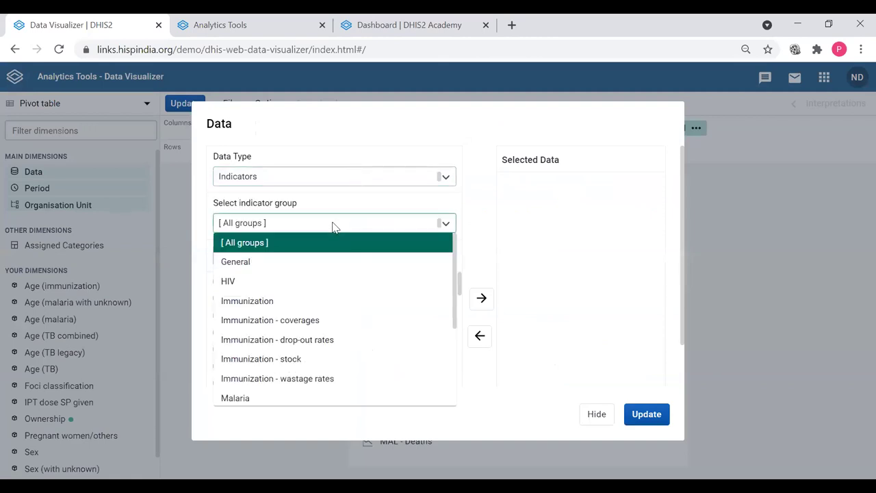
pyautogui.click(328, 320)
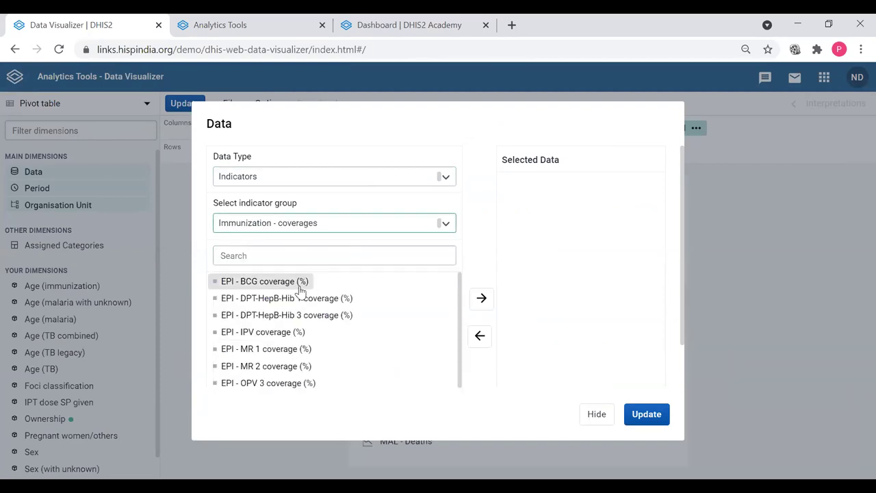
pyautogui.doubleClick(300, 289)
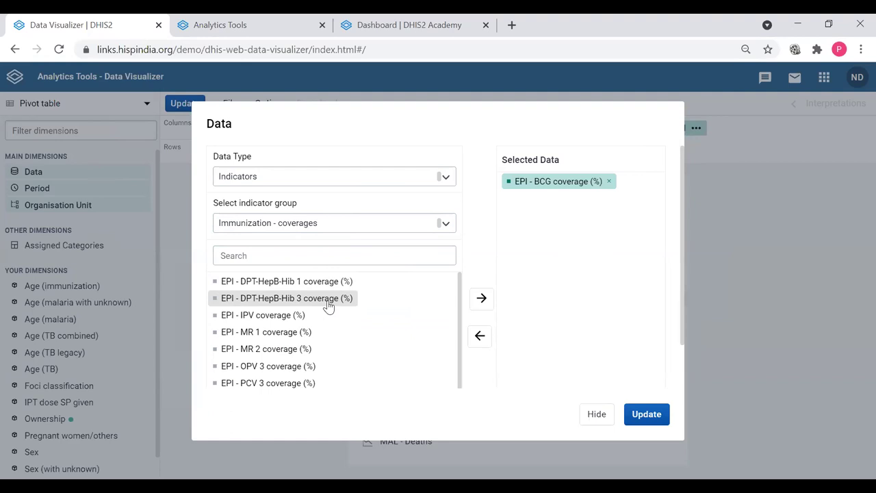
pyautogui.doubleClick(329, 301)
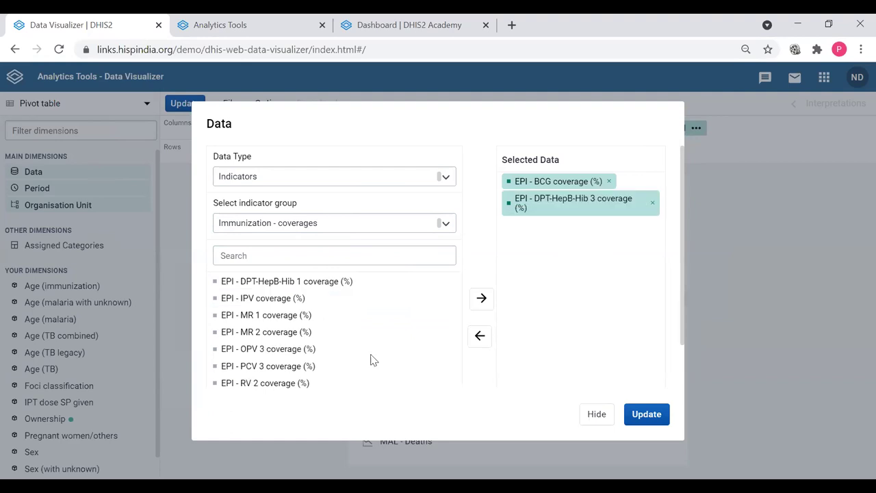
pyautogui.doubleClick(277, 349)
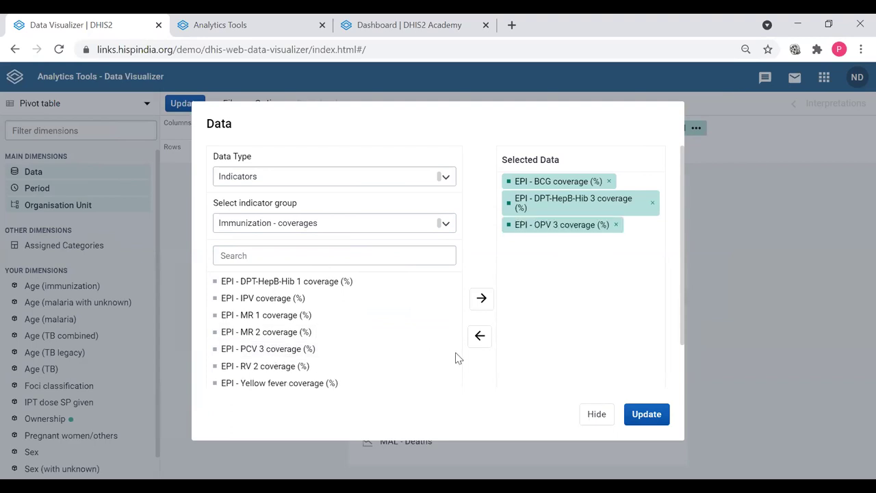
pyautogui.click(597, 415)
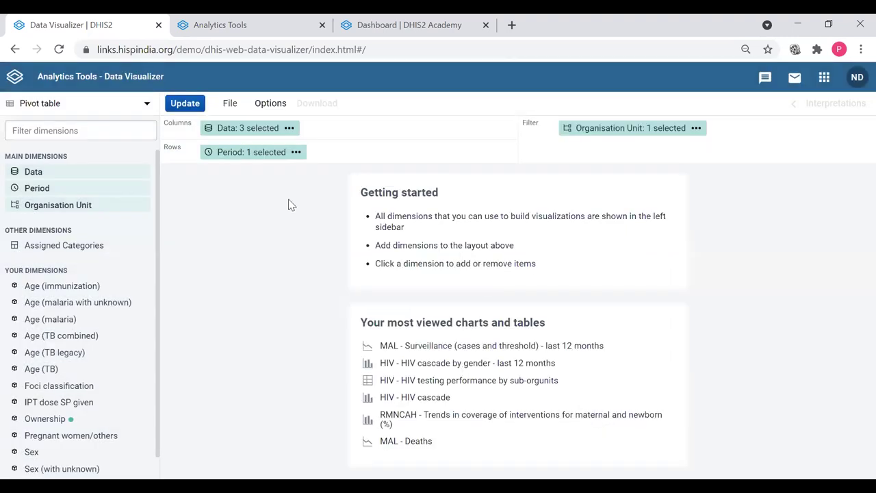
# Replace the Last 12 months period with the relative period Last year
pyautogui.click(37, 189)
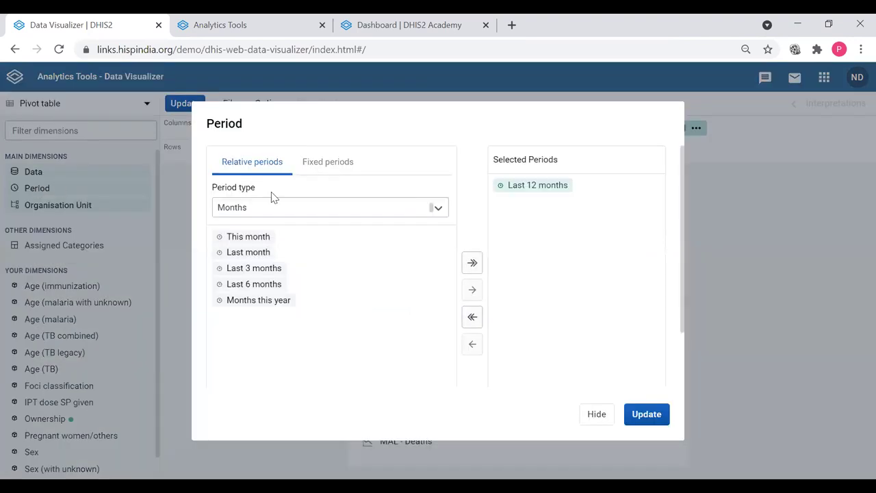
pyautogui.click(310, 207)
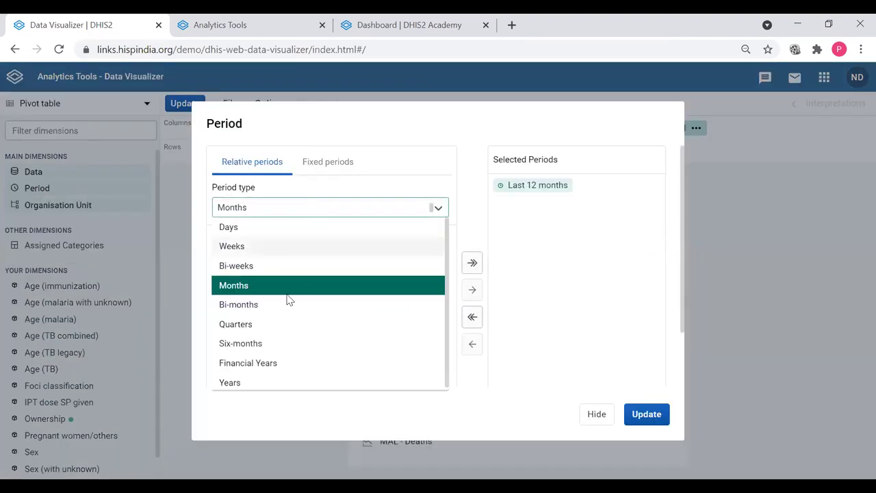
pyautogui.click(275, 381)
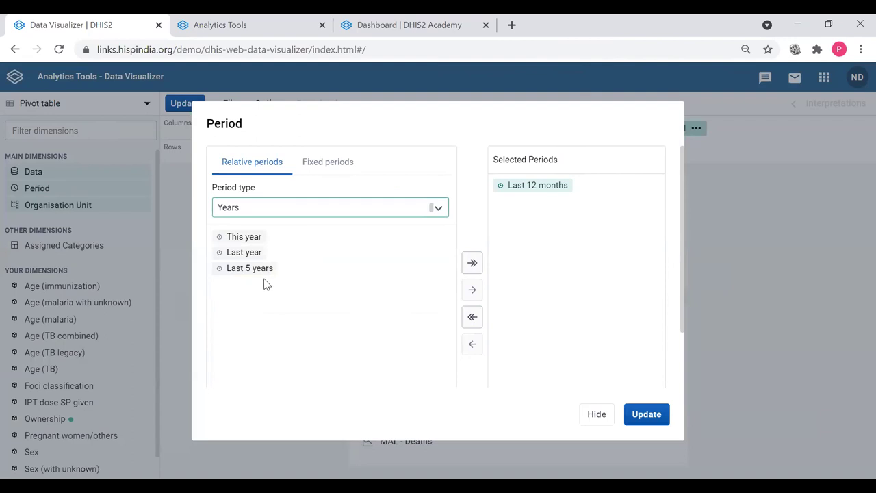
pyautogui.doubleClick(250, 252)
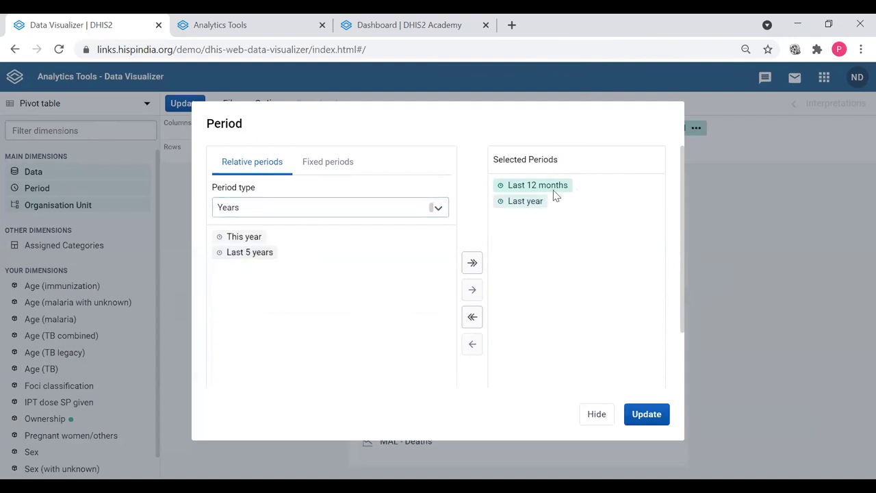
pyautogui.doubleClick(556, 187)
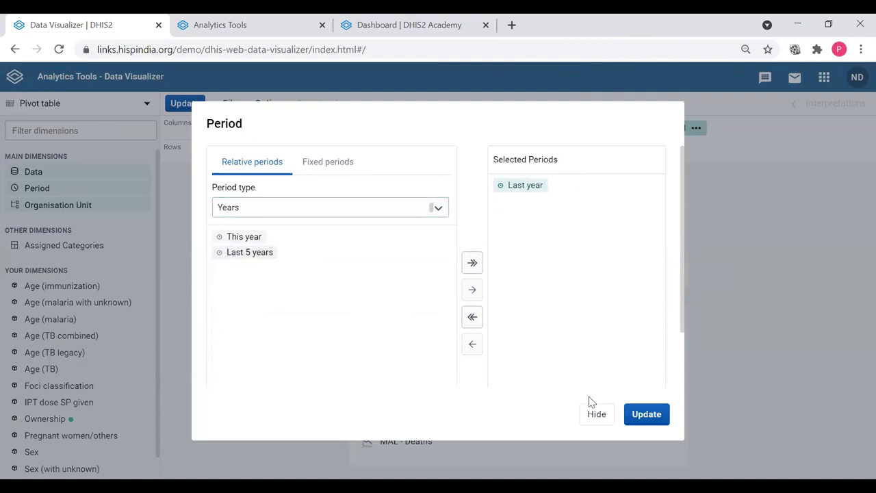
pyautogui.click(594, 424)
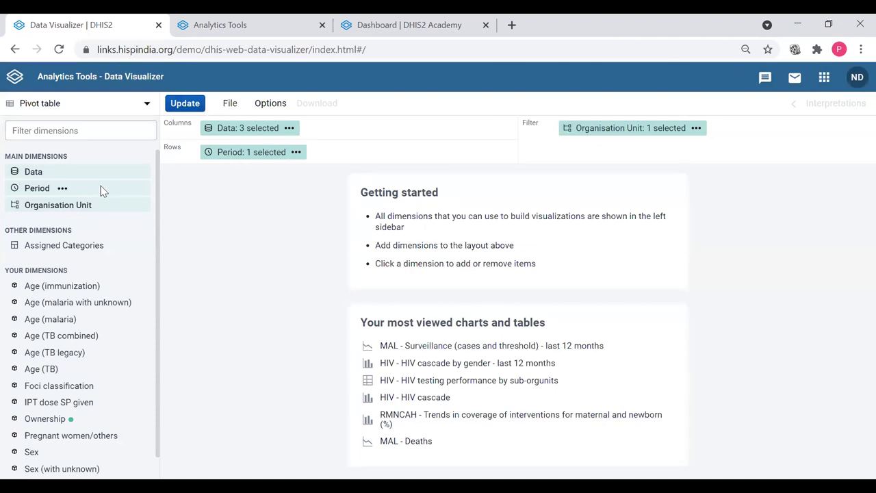
# Set the organisation unit level to District, keeping Trainingland selected
pyautogui.click(63, 204)
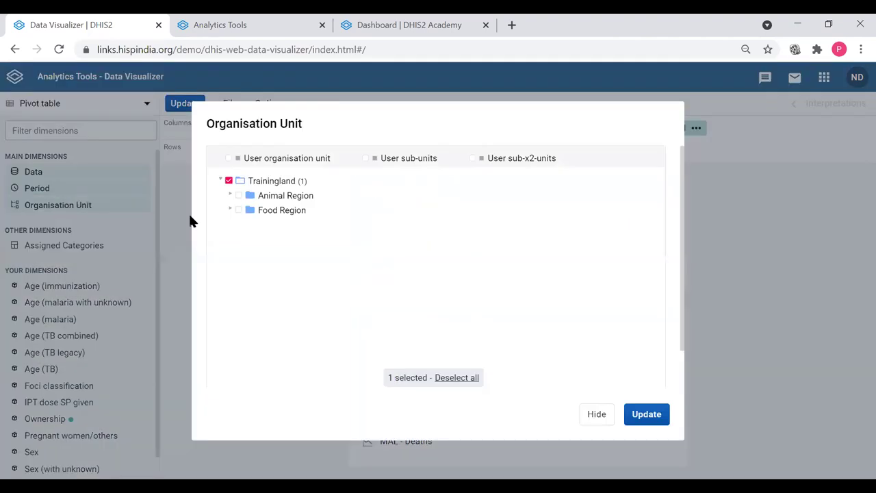
pyautogui.scroll(-1, 385, 311)
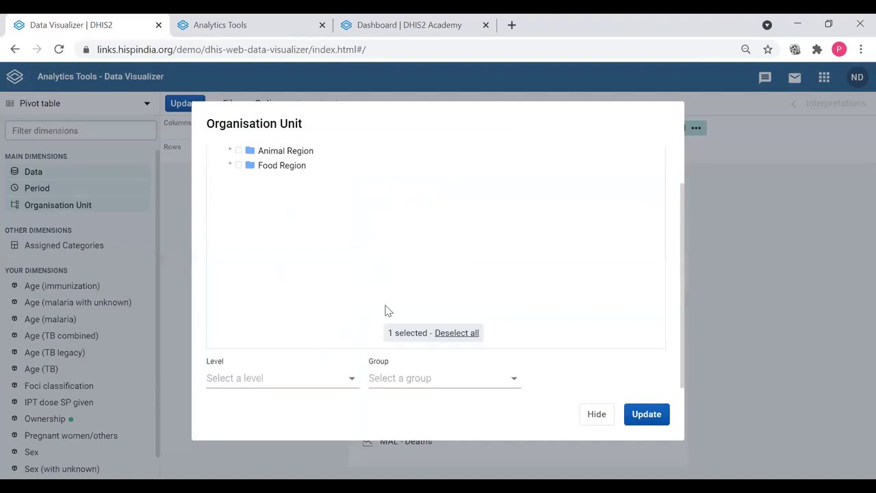
pyautogui.click(304, 383)
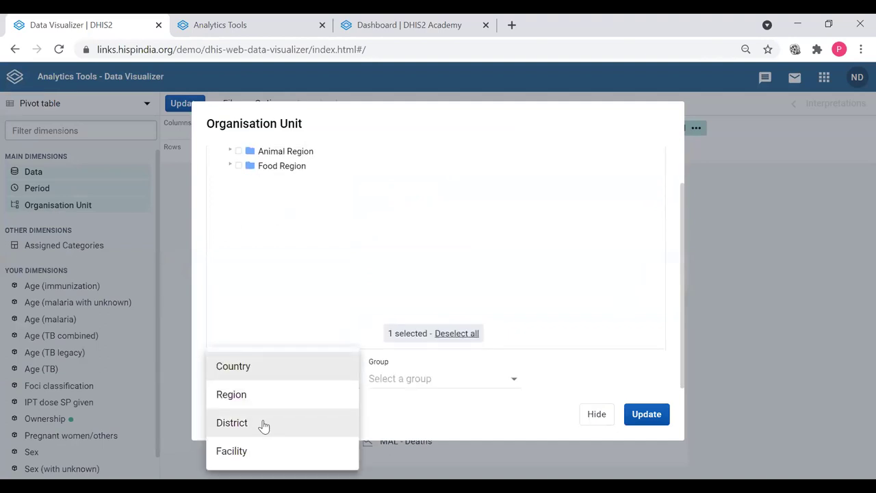
pyautogui.click(264, 425)
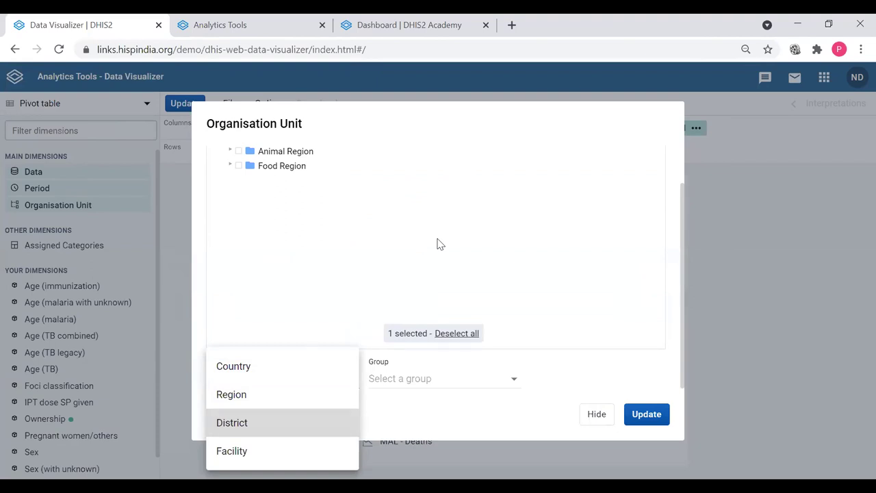
pyautogui.click(597, 414)
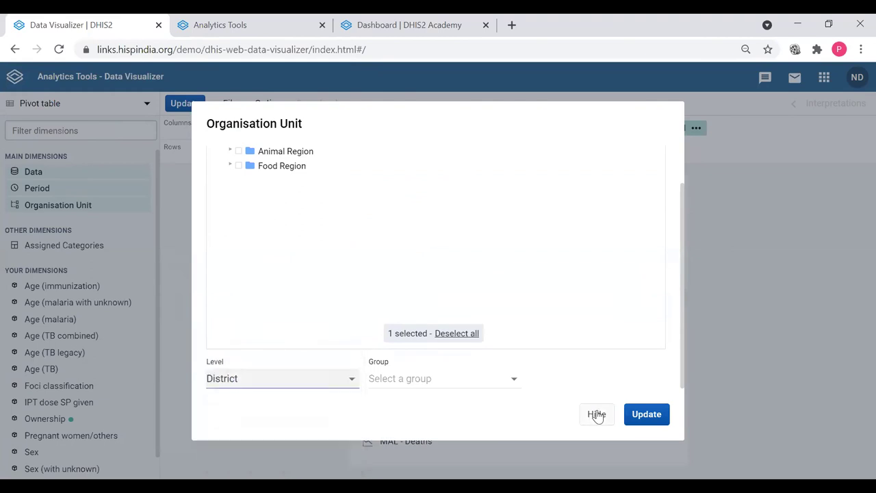
pyautogui.click(596, 414)
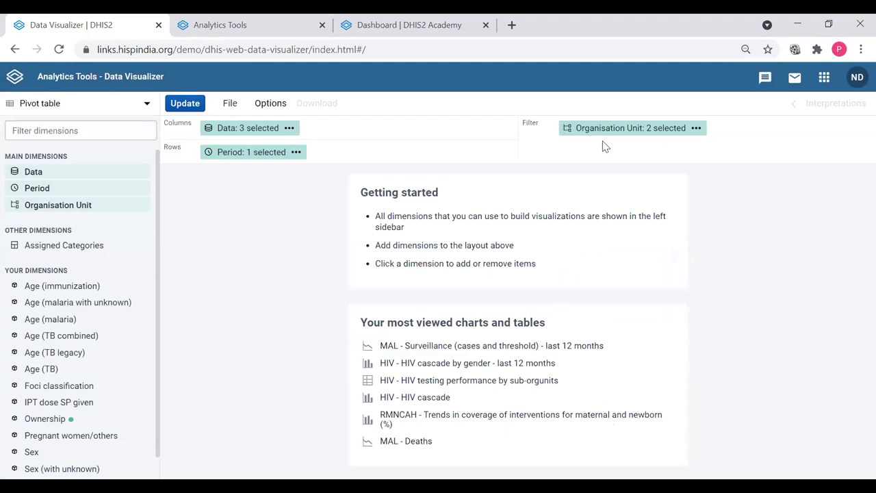
# Place Organisation Unit in the rows and Period in the filter, and update the pivot table
pyautogui.moveTo(610, 130)
pyautogui.moveTo(579, 140); pyautogui.dragTo(384, 160)
pyautogui.moveTo(254, 151); pyautogui.dragTo(635, 139)
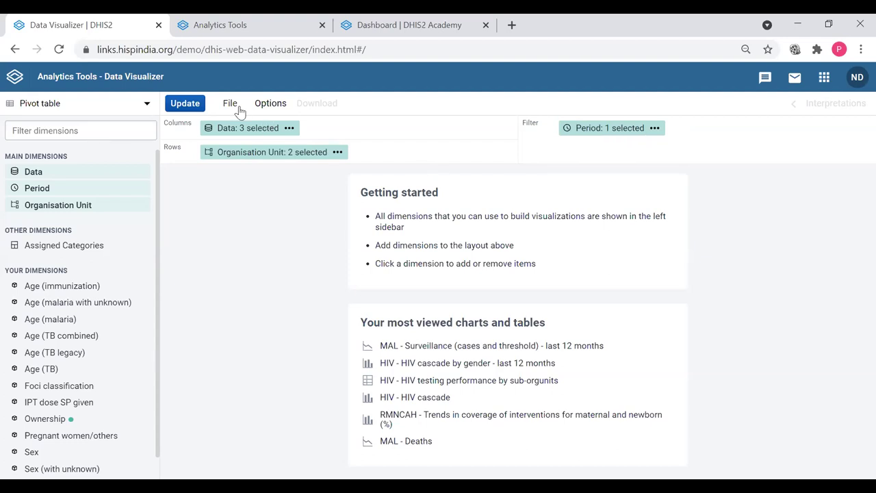
pyautogui.click(188, 103)
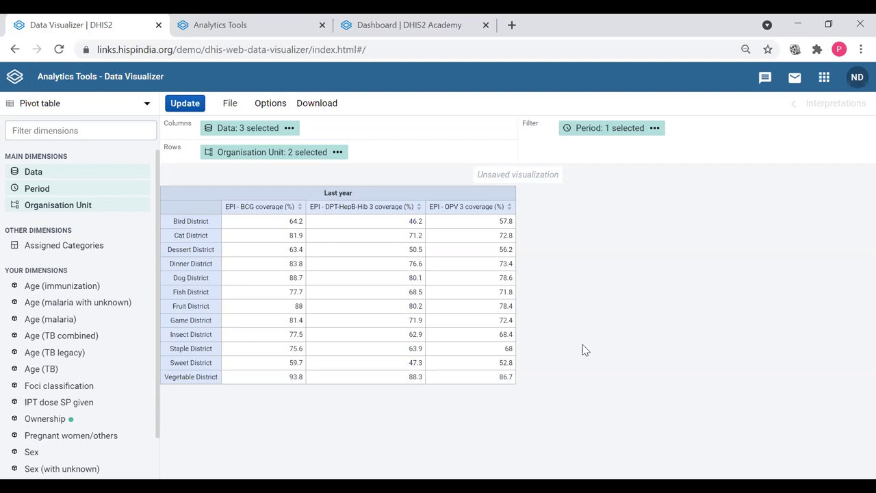
# Display a single EPI coverage legend for the entire visualization, colouring the cell backgrounds, and update the table
pyautogui.click(280, 112)
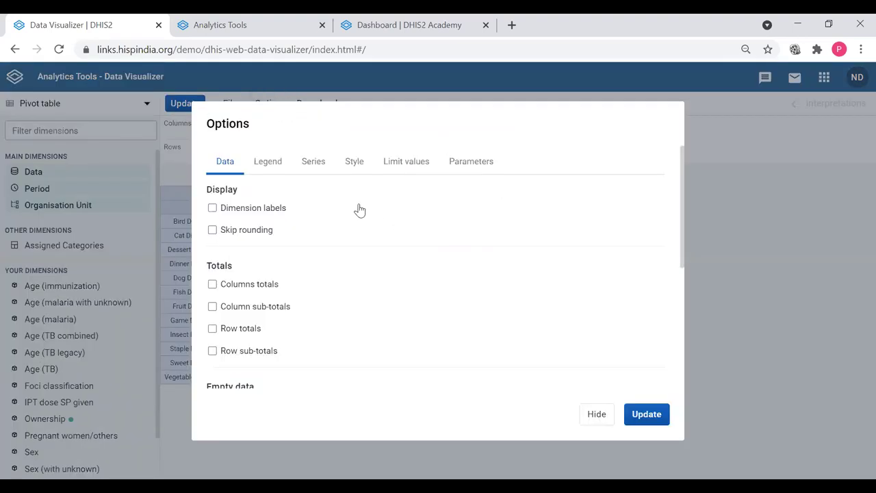
pyautogui.click(276, 167)
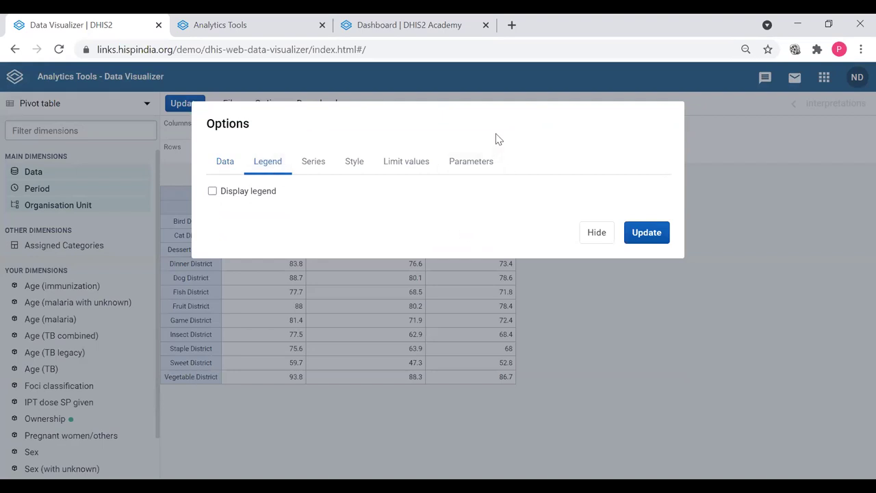
pyautogui.click(213, 192)
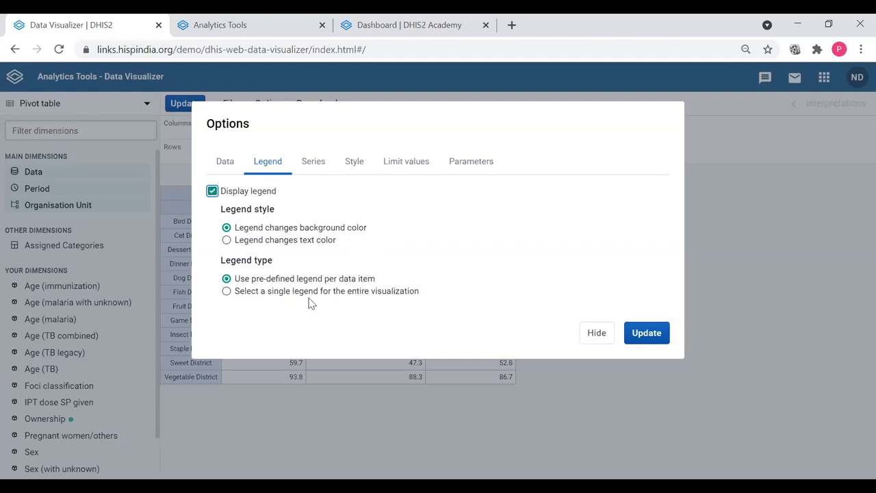
pyautogui.click(394, 299)
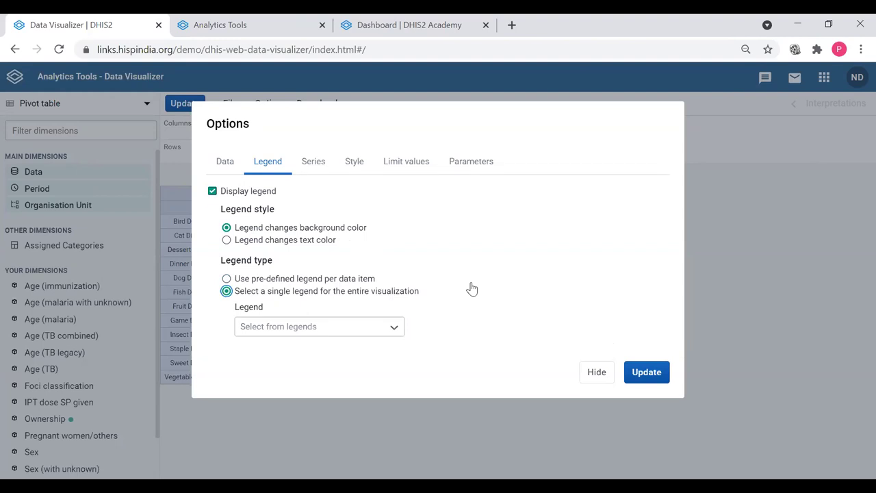
pyautogui.click(368, 330)
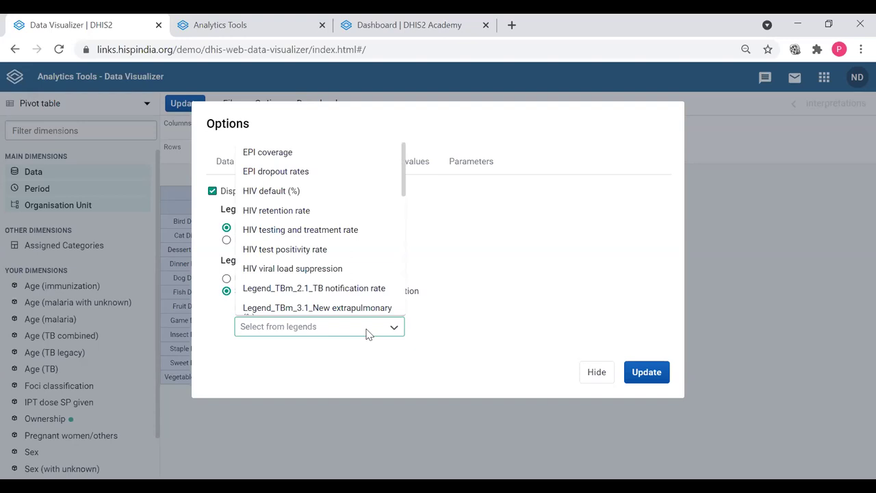
pyautogui.click(350, 163)
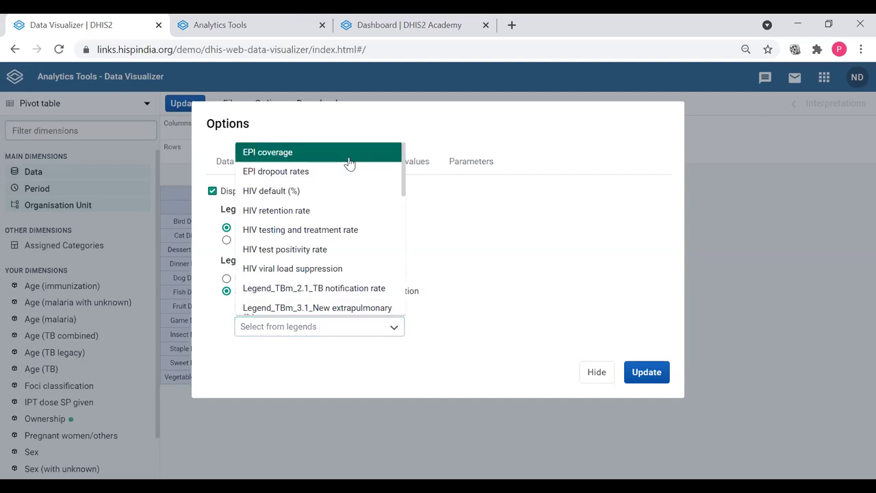
pyautogui.click(650, 380)
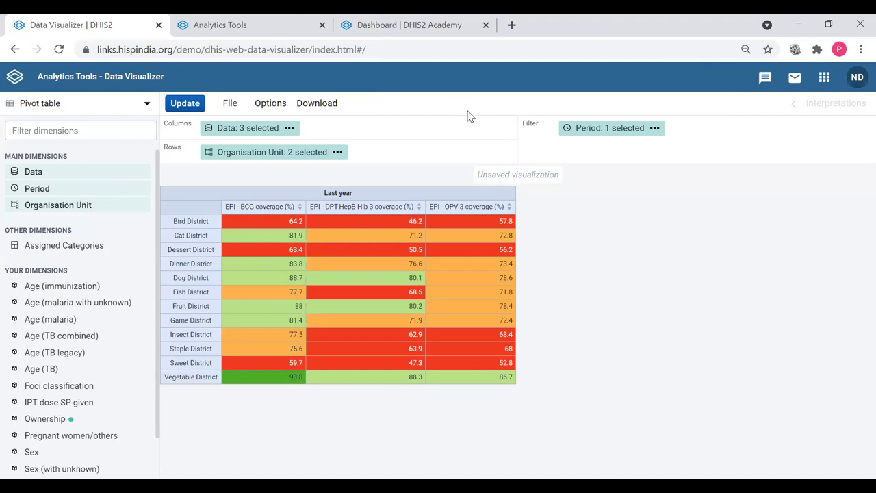
# Search the apps for "main" from the data entry page and open the Maintenance app
pyautogui.click(441, 30)
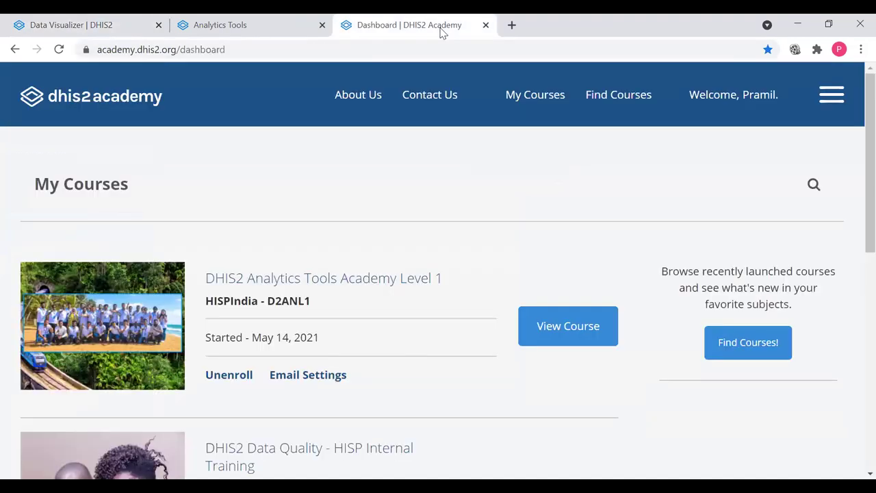
pyautogui.click(228, 19)
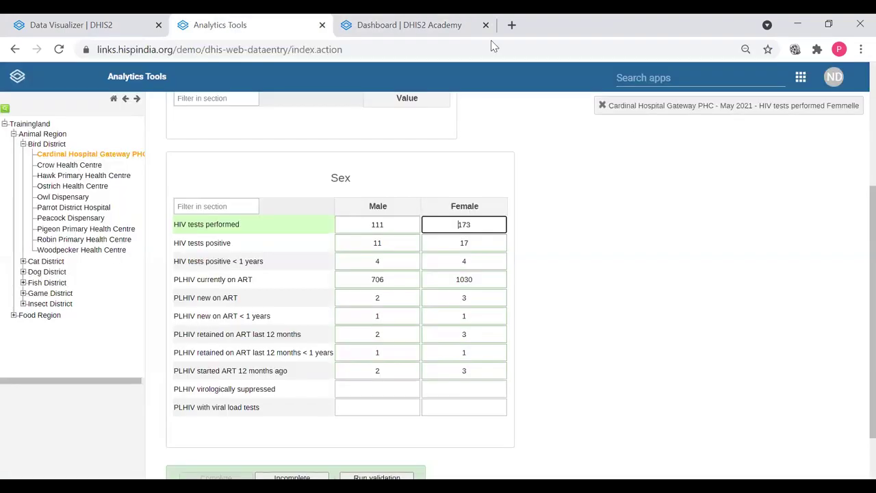
pyautogui.click(659, 77)
pyautogui.write('main')
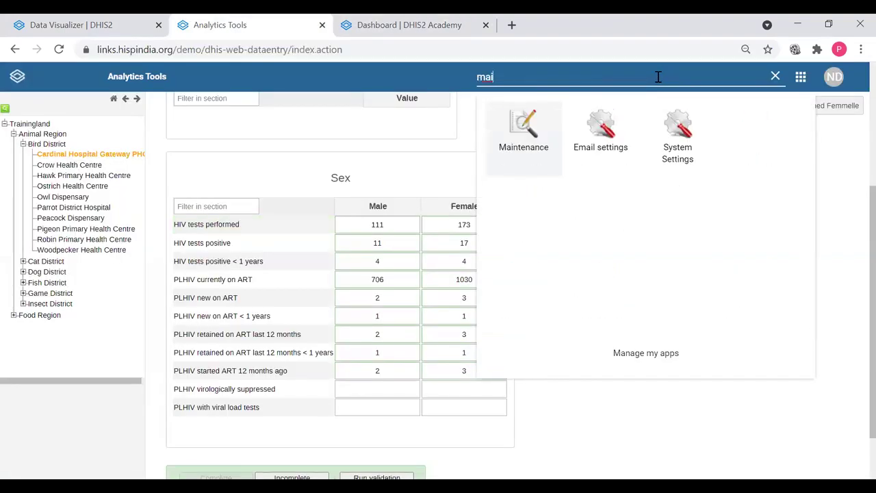
pyautogui.click(553, 128)
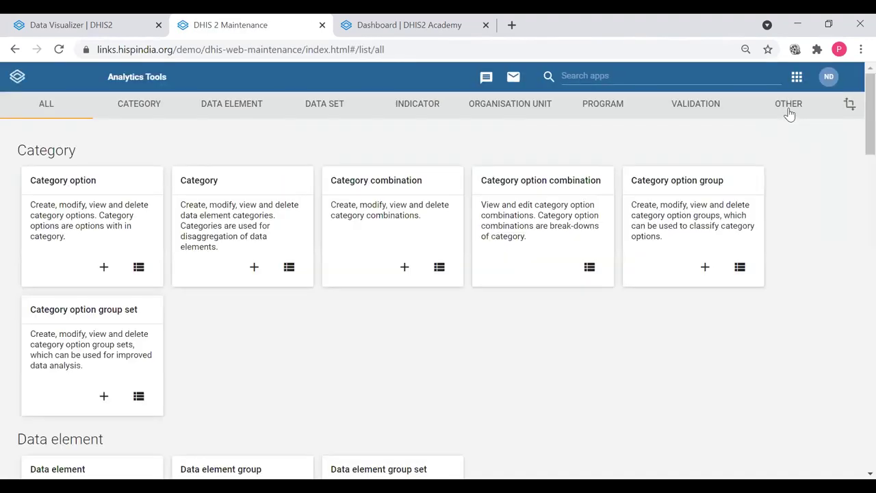
# Open the EPI coverage legend in Maintenance and examine its legend items' start values, end values and colours
pyautogui.click(790, 109)
pyautogui.click(69, 295)
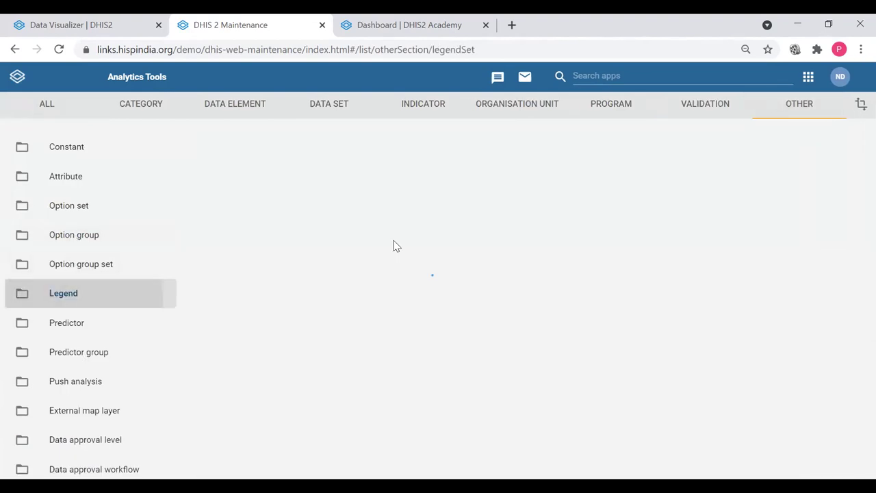
pyautogui.click(325, 231)
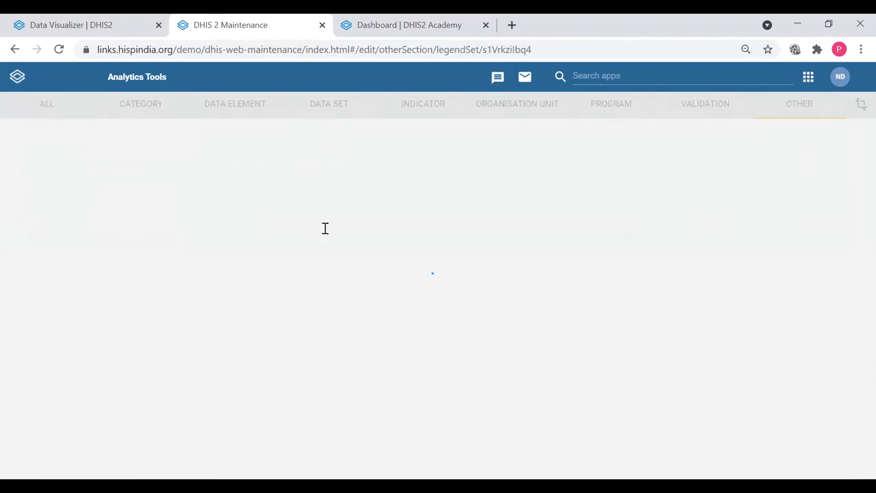
pyautogui.scroll(-3, 784, 216)
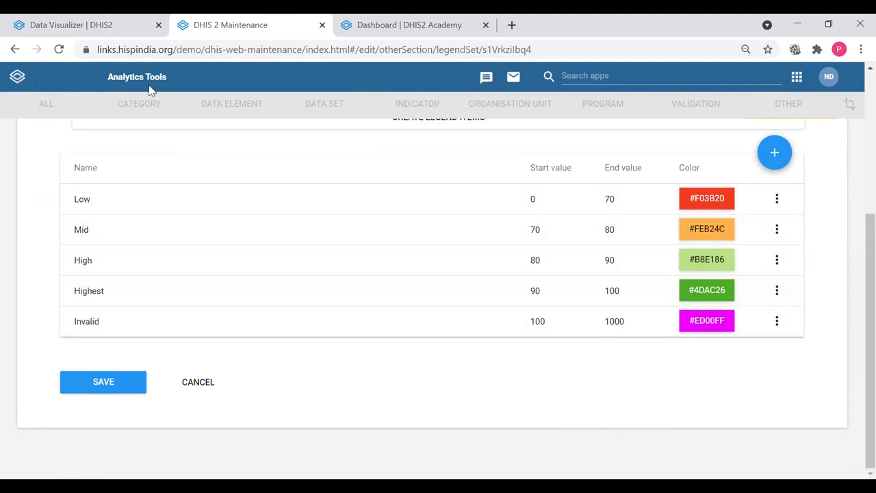
# Return to the immunization pivot table and sort the districts by EPI - BCG coverage in ascending order
pyautogui.click(103, 25)
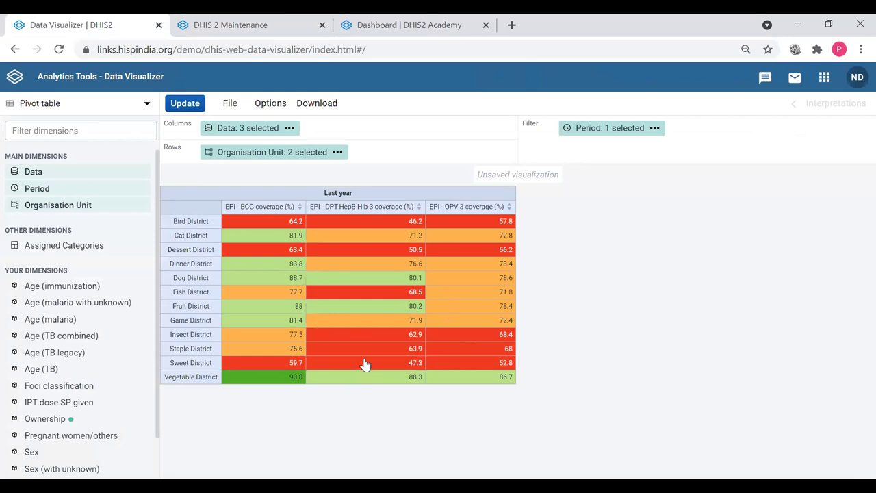
pyautogui.click(299, 209)
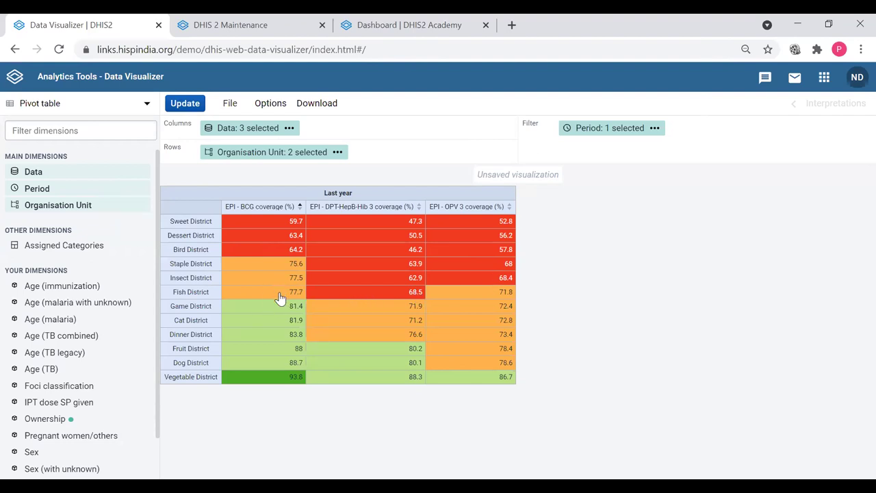
# Drill down from Fish District to its facility level and review the coverage values of the facilities
pyautogui.moveTo(280, 299)
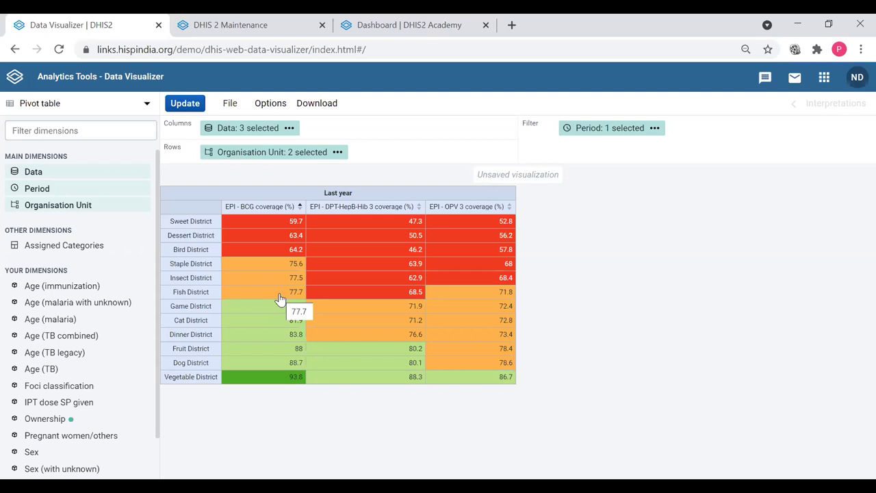
pyautogui.click(279, 298)
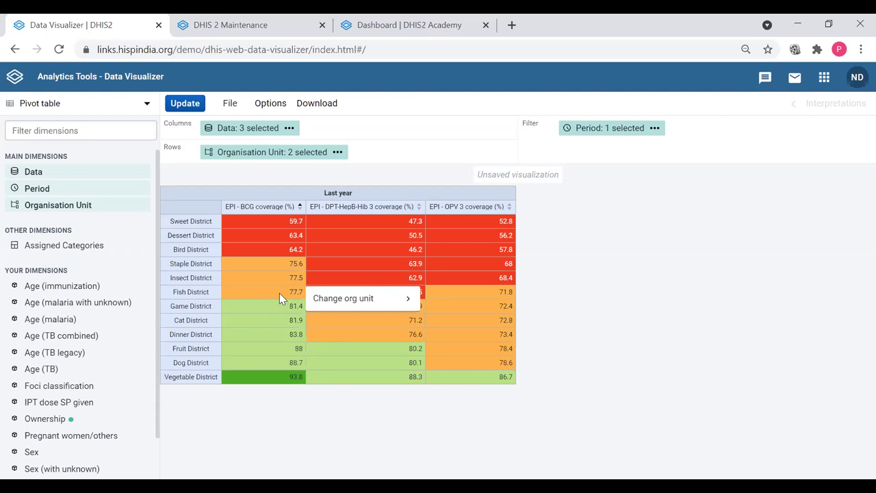
pyautogui.click(350, 303)
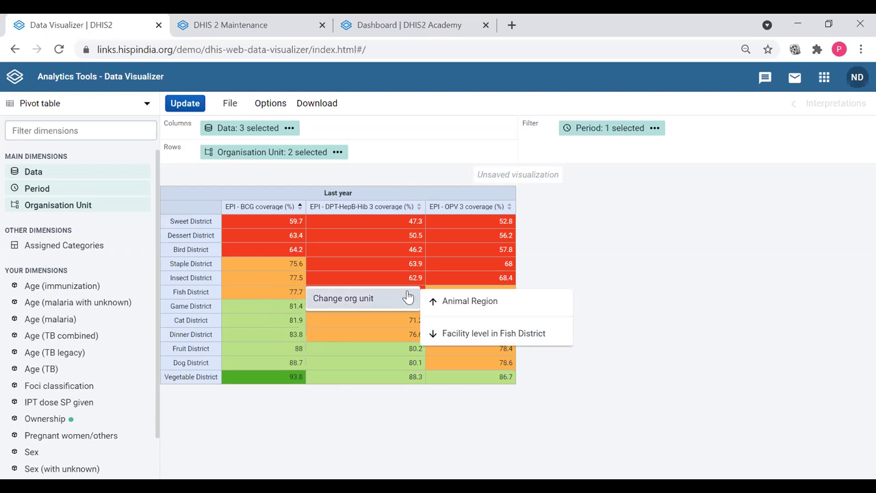
pyautogui.click(484, 335)
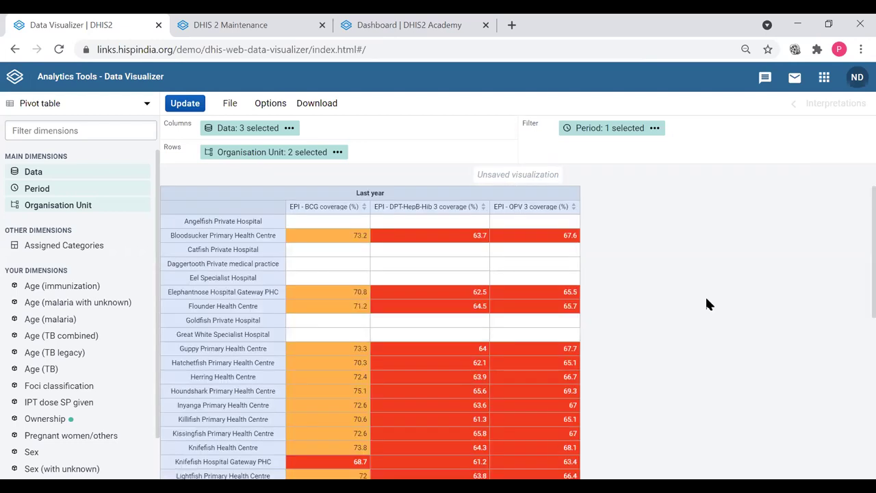
pyautogui.scroll(-5, 706, 317)
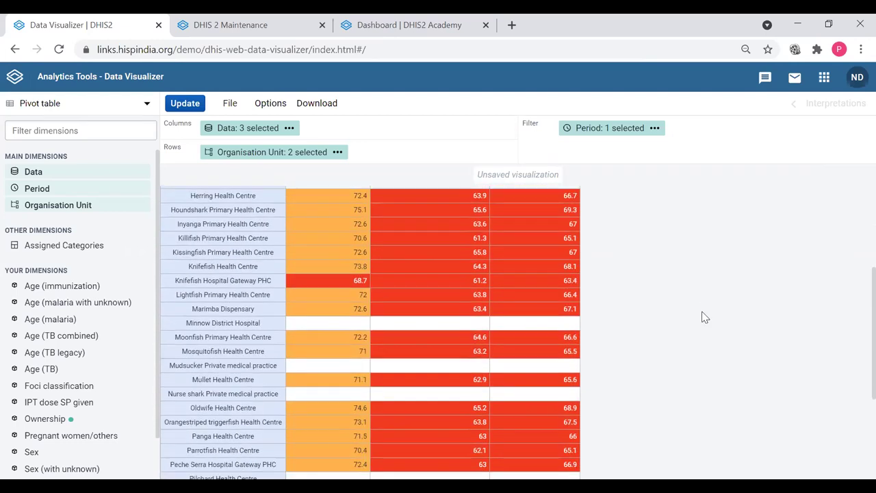
pyautogui.scroll(-1, 705, 317)
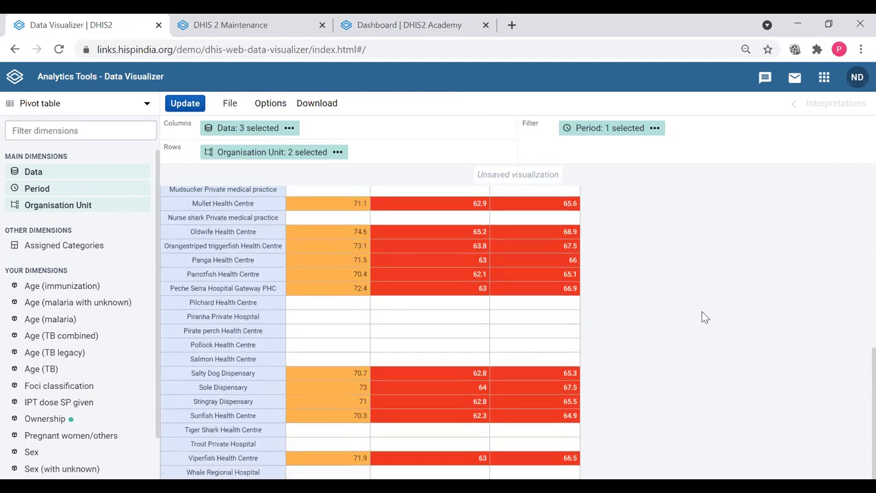
pyautogui.scroll(8, 705, 317)
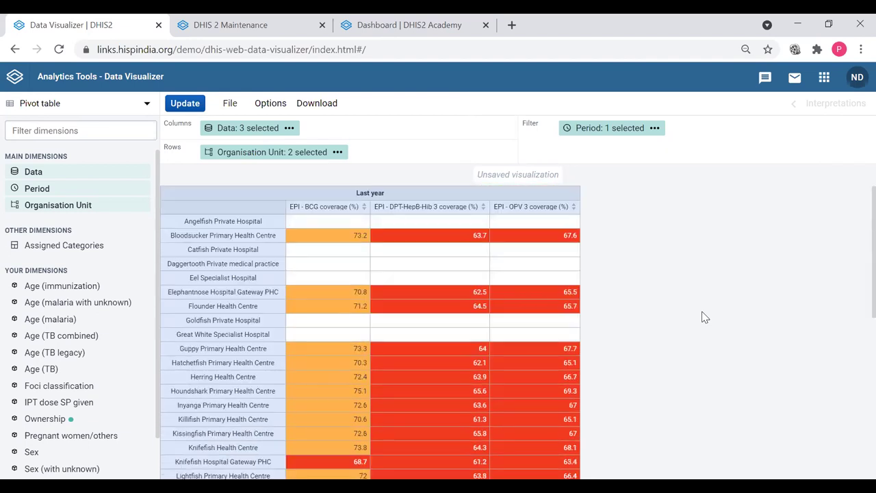
pyautogui.scroll(-6, 705, 317)
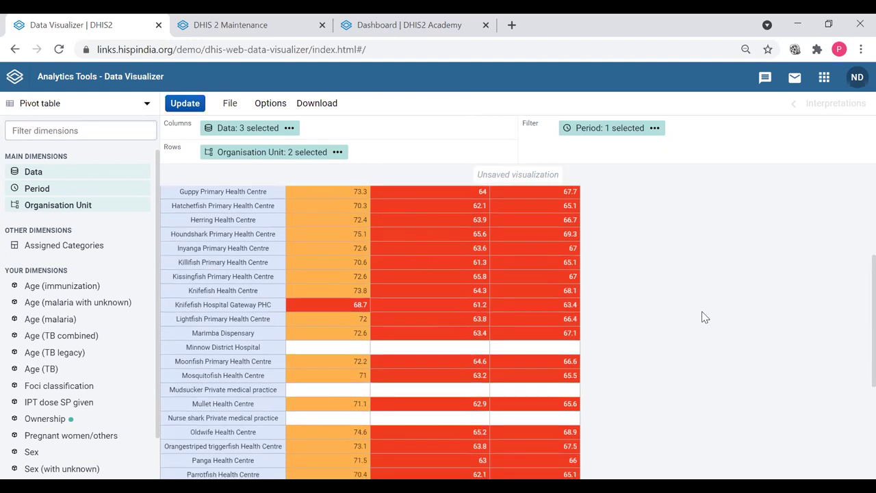
pyautogui.scroll(-1, 706, 317)
pyautogui.scroll(7, 706, 348)
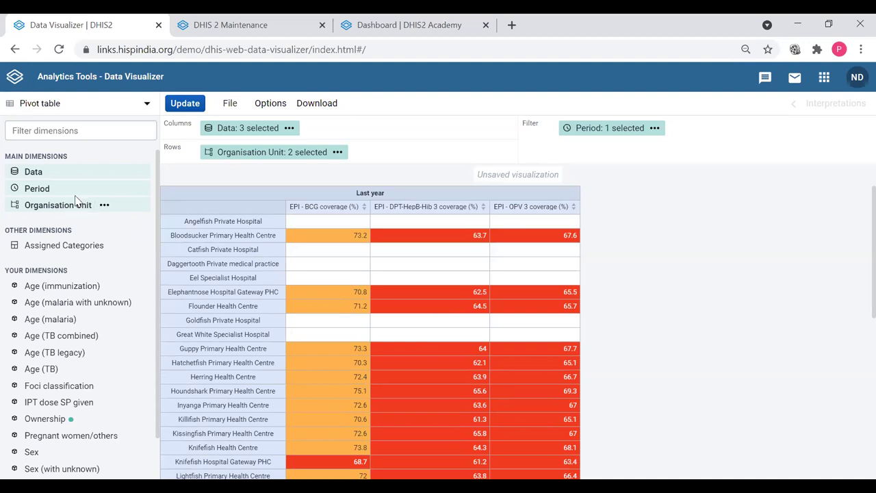
# Drill up from a facility's BCG coverage value to Fish District
pyautogui.click(351, 380)
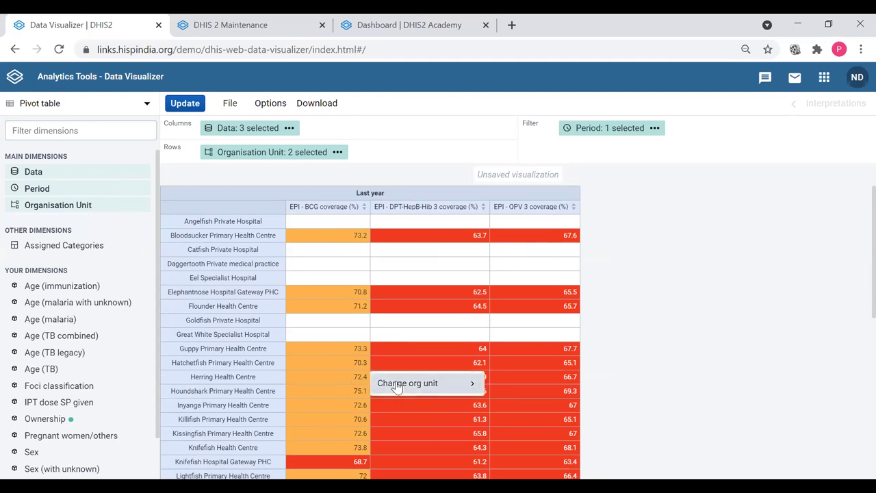
pyautogui.moveTo(397, 387)
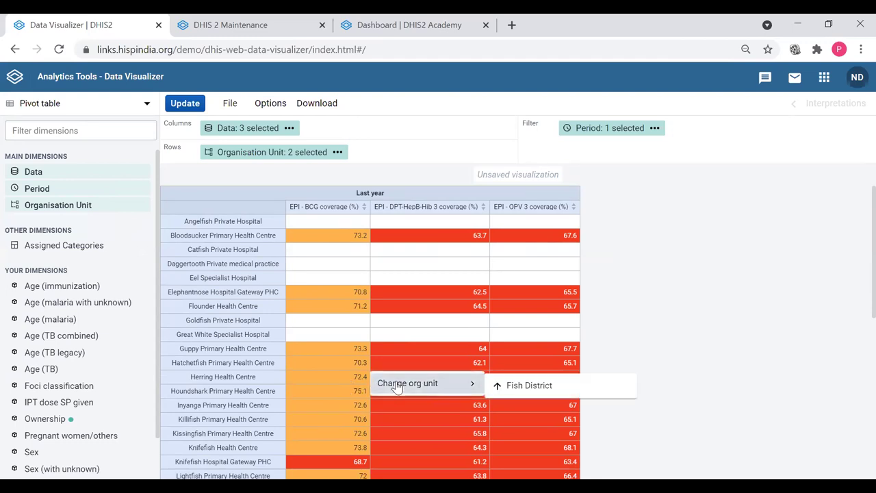
pyautogui.click(525, 388)
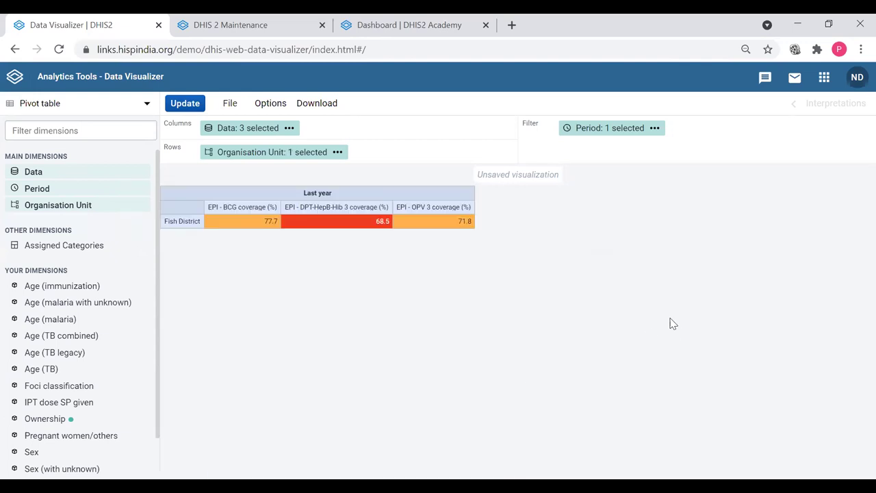
# Select Trainingland instead of Fish District as organisation unit, set the level to District, and update the pivot table
pyautogui.click(191, 103)
pyautogui.click(321, 152)
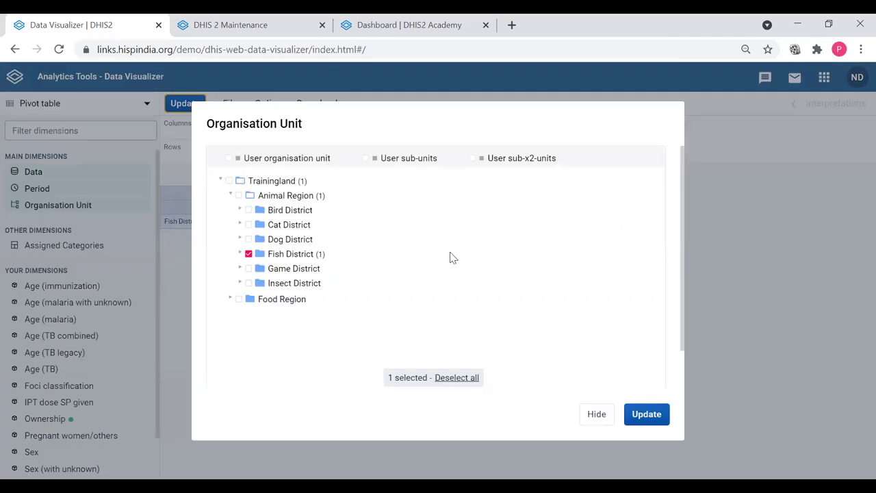
pyautogui.click(230, 180)
pyautogui.click(249, 254)
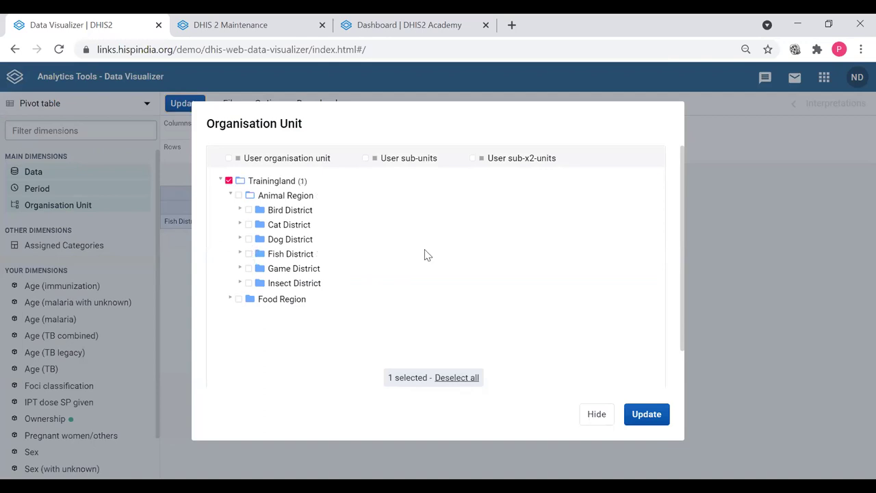
pyautogui.scroll(-1, 424, 254)
pyautogui.scroll(-1, 425, 254)
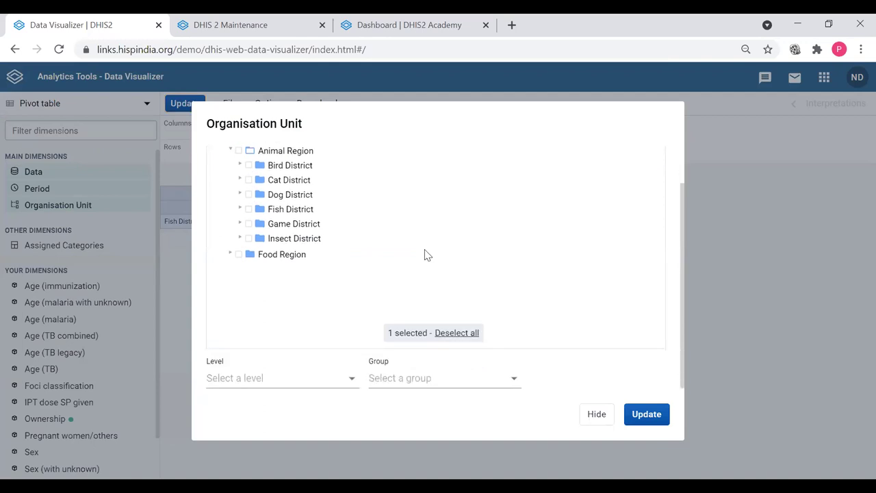
pyautogui.click(312, 391)
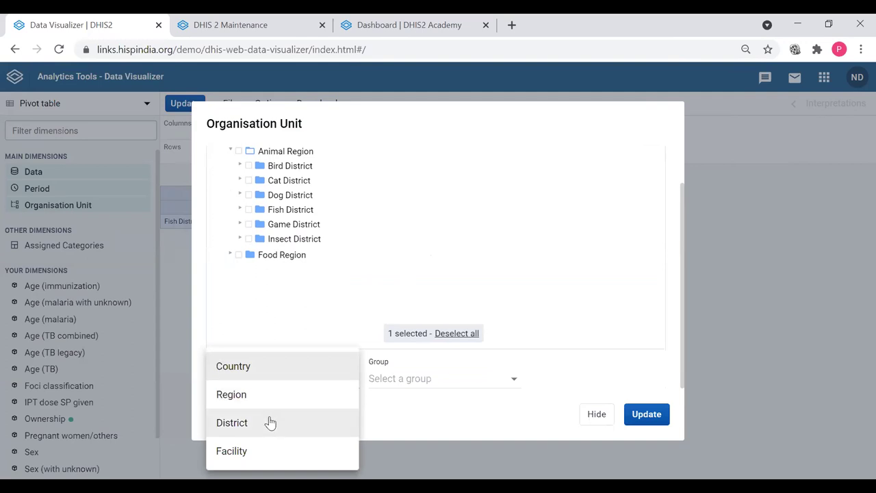
pyautogui.click(632, 420)
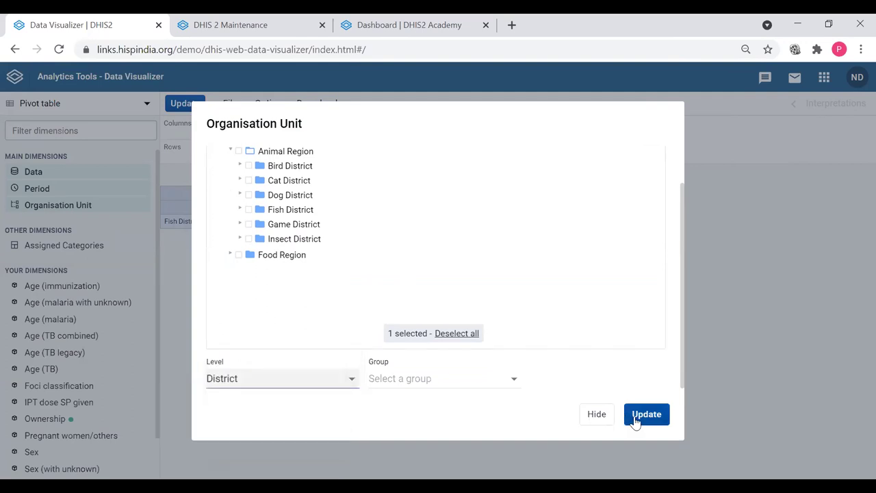
pyautogui.click(632, 420)
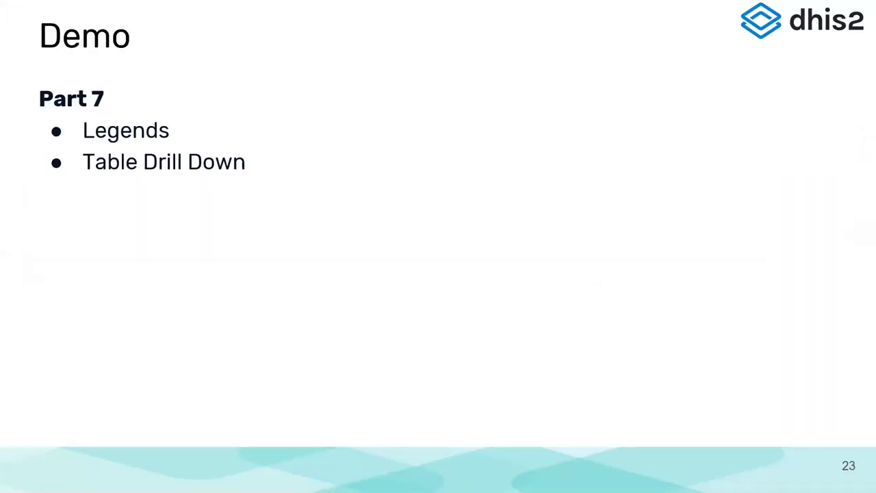
pyautogui.press('Left')
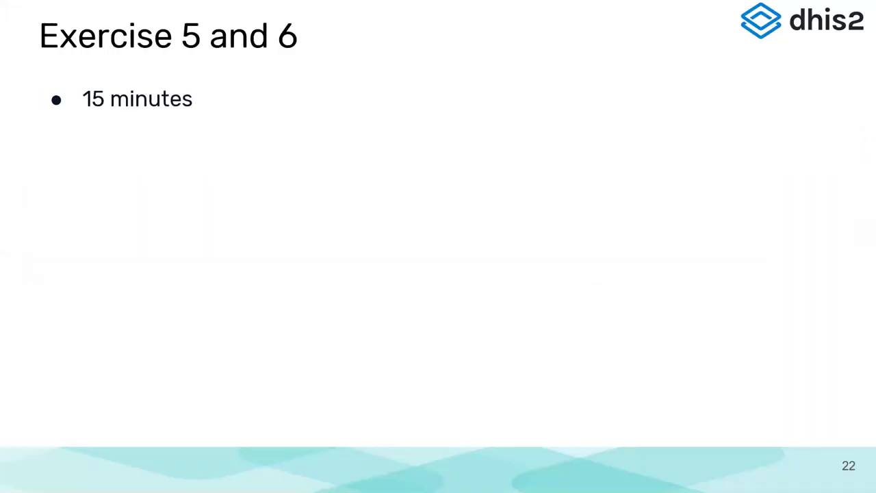
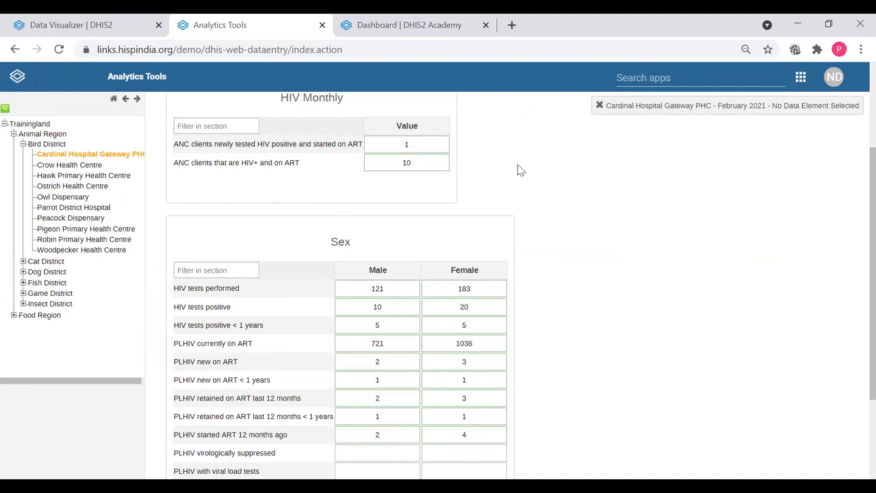
# Examine the male and female February 2021 values for PLHIV currently on ART at Cardinal Hospital Gateway PHC
pyautogui.click(396, 343)
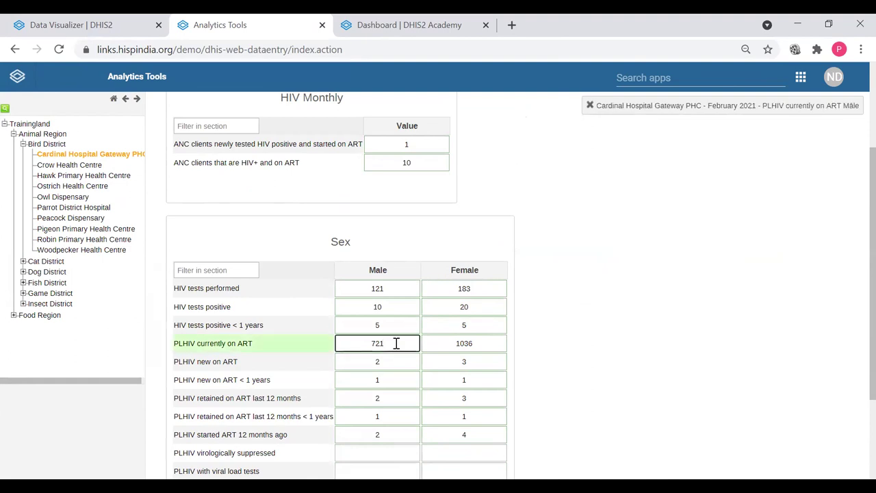
pyautogui.click(490, 349)
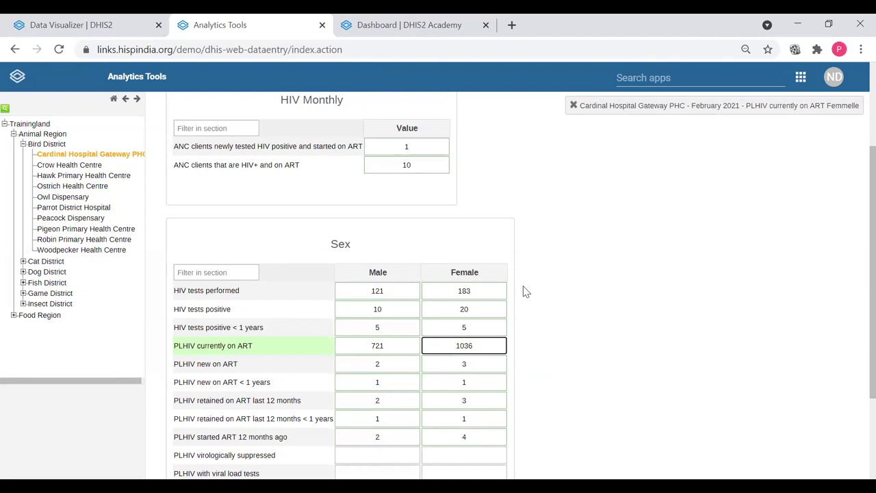
pyautogui.scroll(2, 525, 292)
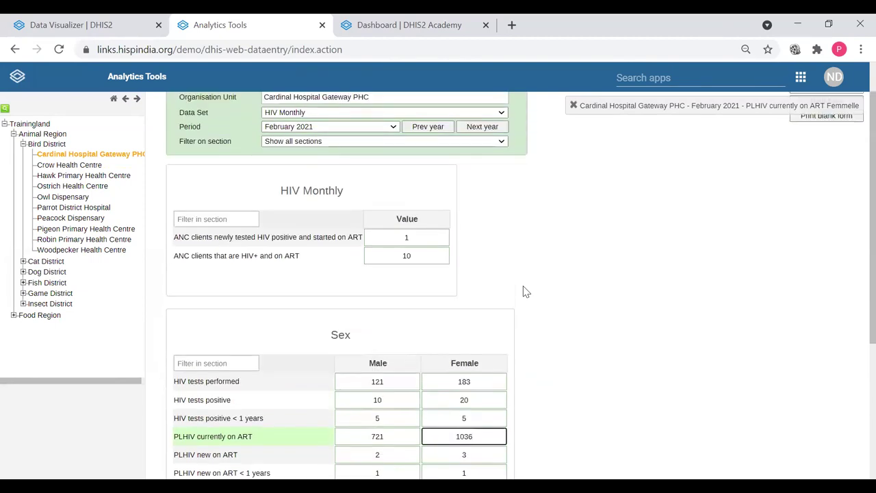
pyautogui.scroll(-1, 525, 292)
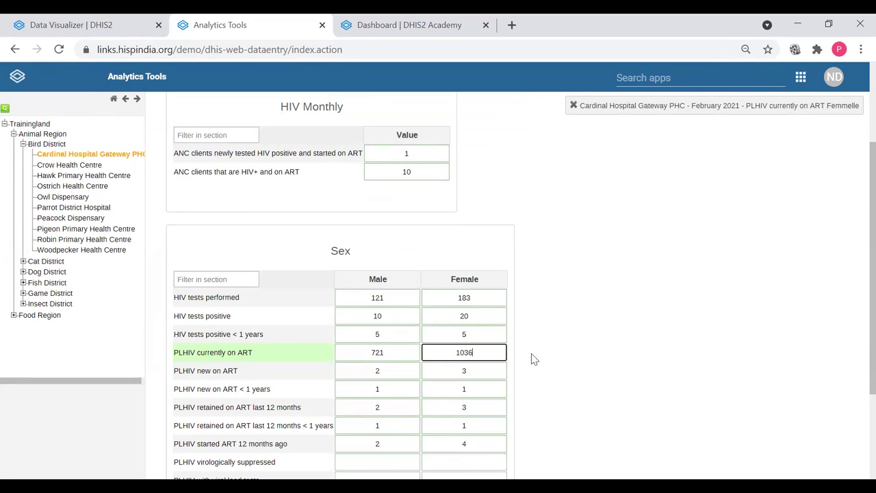
# Switch the HIV Monthly form to March 2021 and examine the male and female values for PLHIV currently on ART
pyautogui.scroll(2, 534, 360)
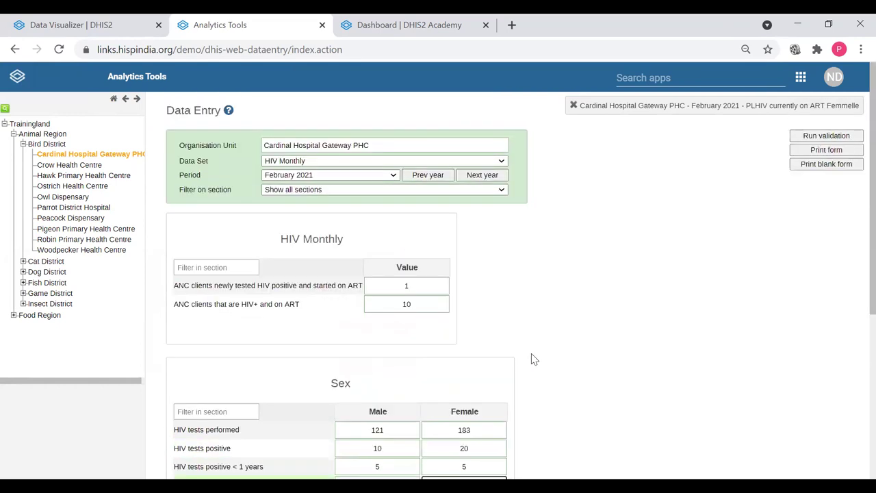
pyautogui.click(381, 175)
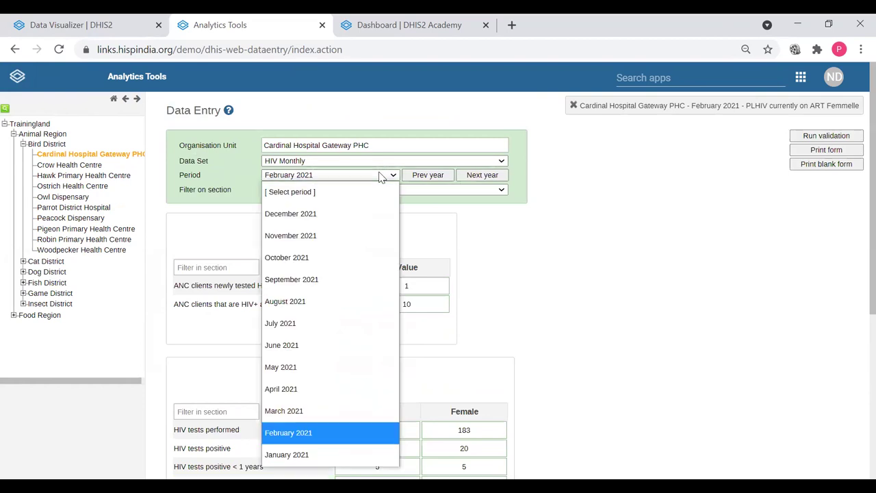
pyautogui.click(338, 411)
pyautogui.scroll(-3, 558, 346)
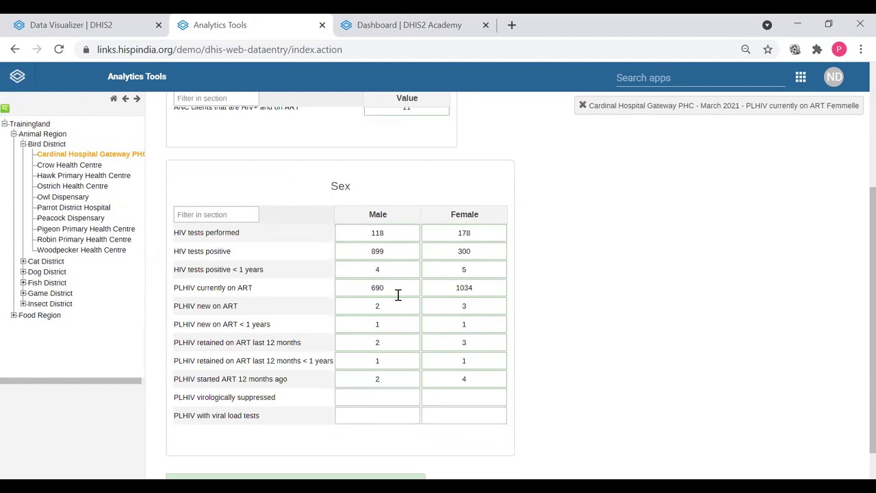
pyautogui.click(398, 294)
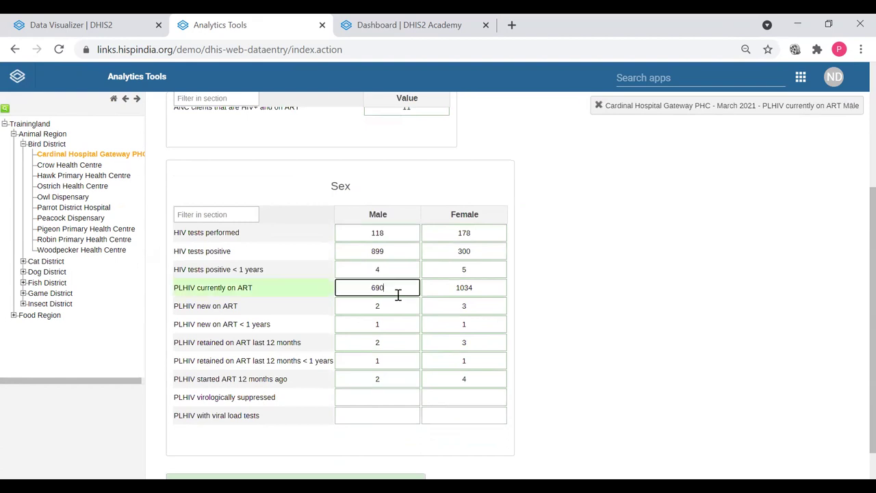
pyautogui.click(490, 291)
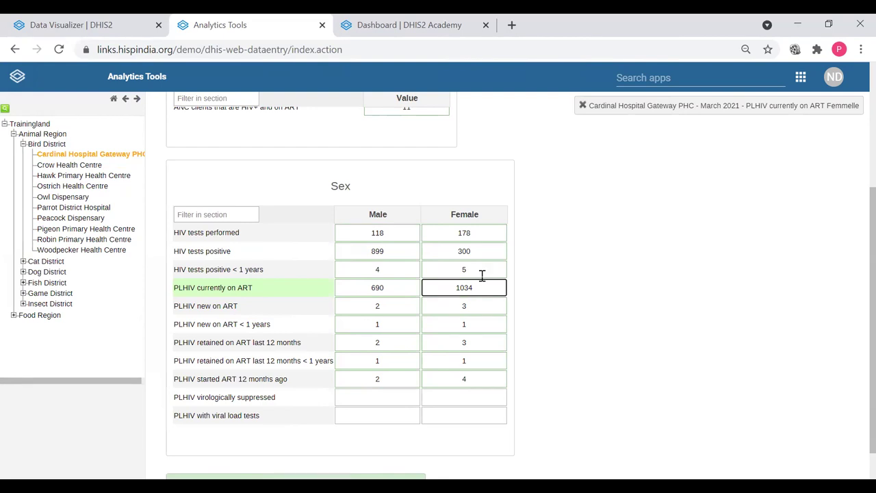
# Return to the Data Visualizer, start a new visualization and set its type to Pivot table
pyautogui.click(118, 25)
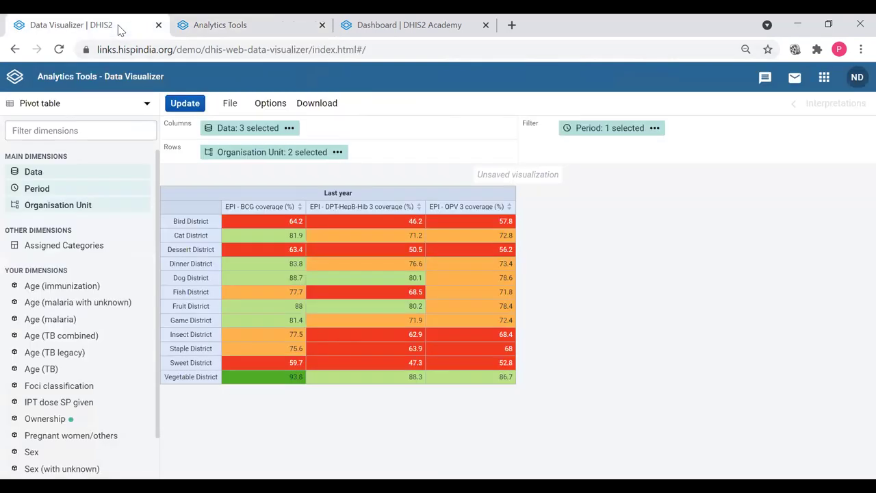
pyautogui.click(229, 105)
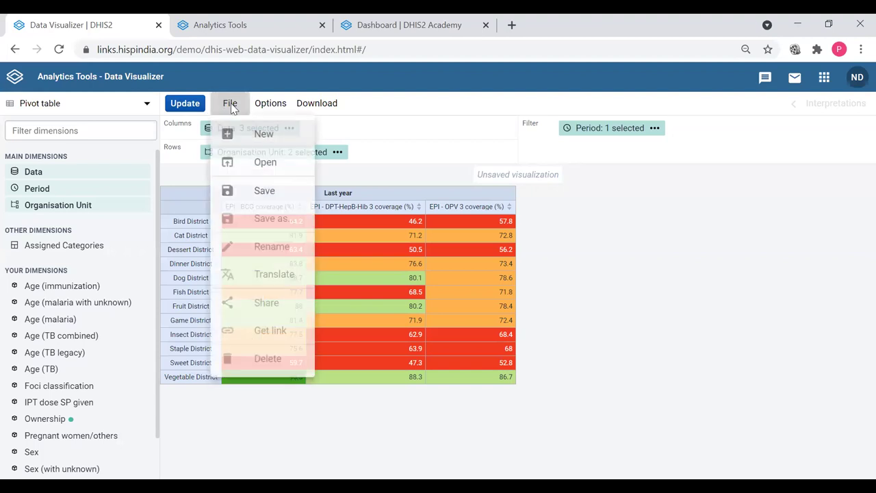
pyautogui.click(260, 140)
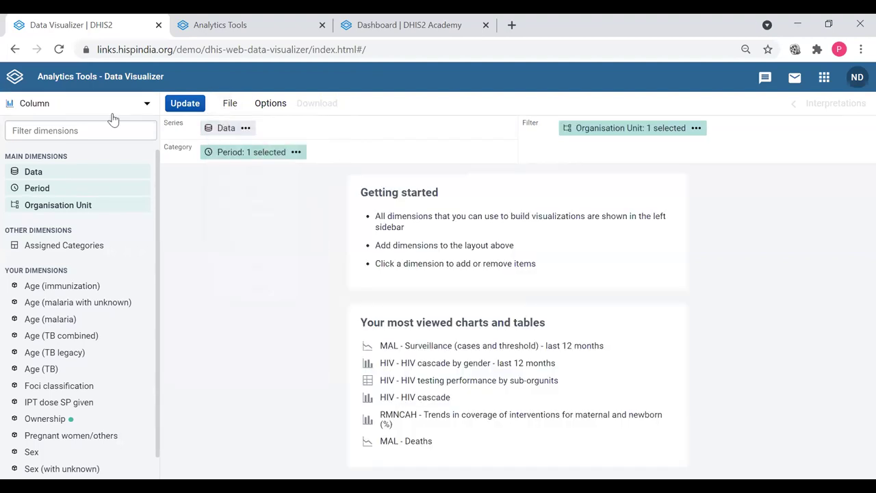
pyautogui.click(85, 109)
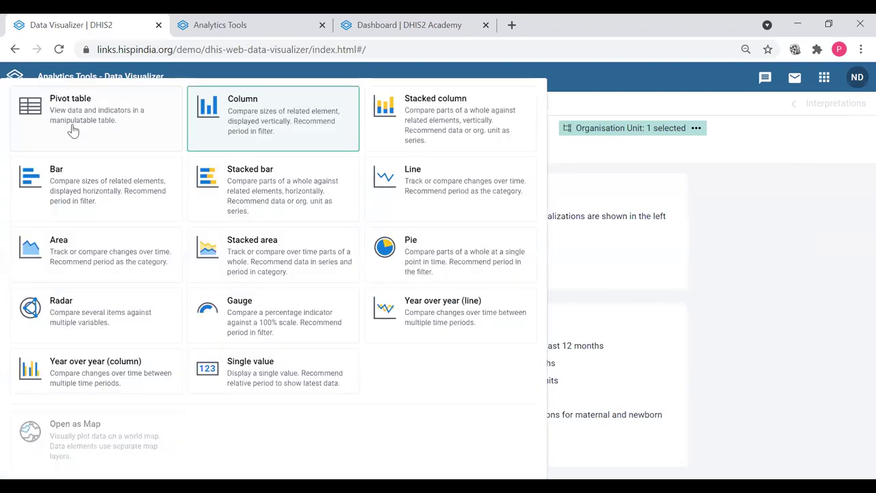
pyautogui.click(73, 131)
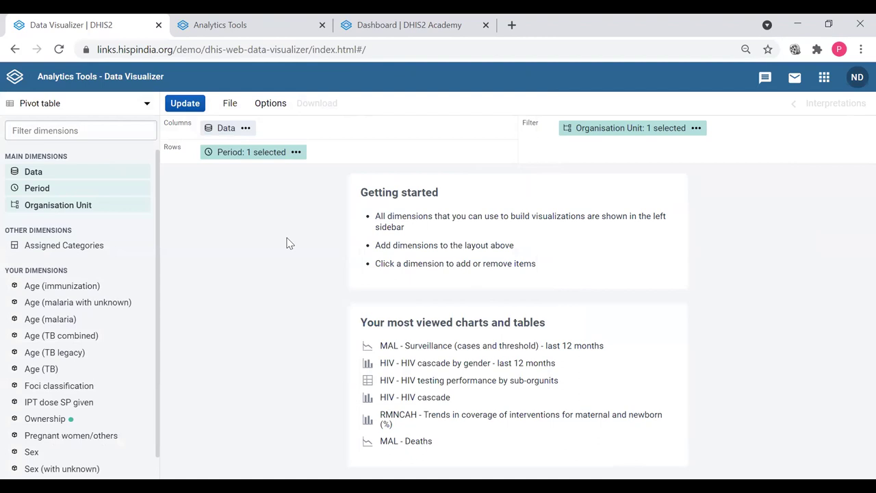
# Add the data element HIV - PLHIV currently on ART from the HIV group, keeping Last 12 months as the period
pyautogui.click(227, 131)
pyautogui.click(298, 183)
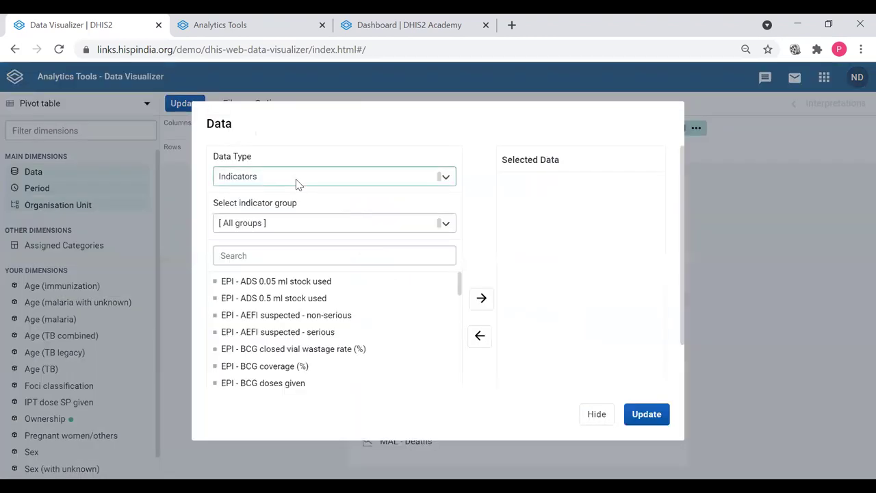
pyautogui.click(299, 223)
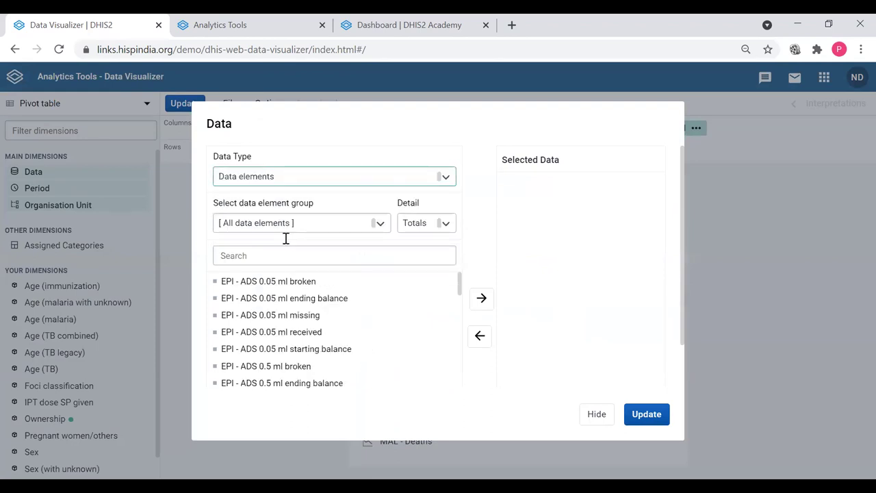
pyautogui.click(293, 229)
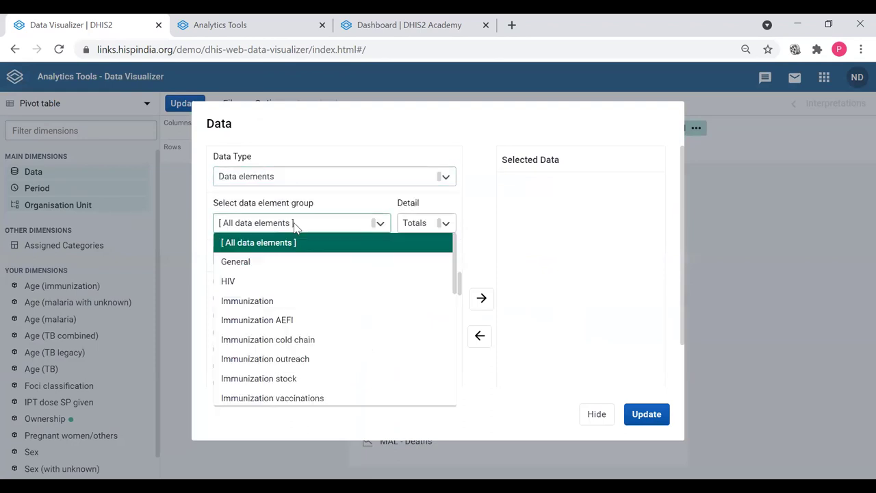
pyautogui.click(269, 283)
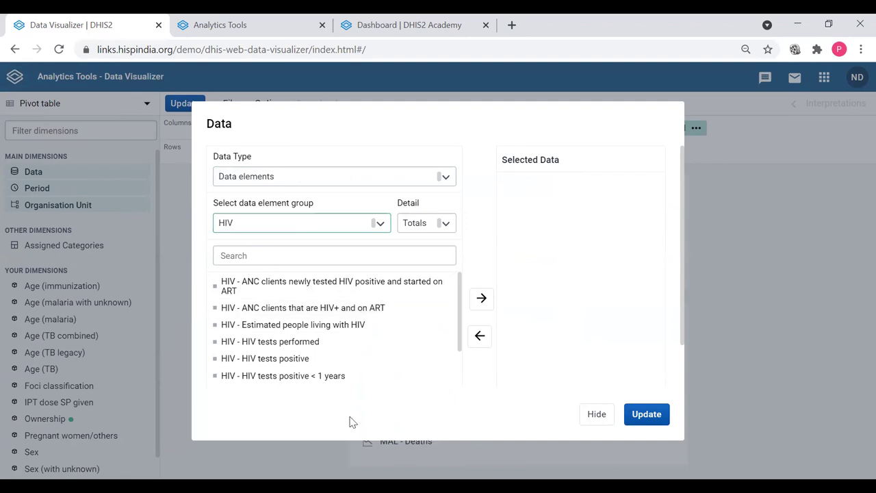
pyautogui.click(320, 259)
pyautogui.write('art')
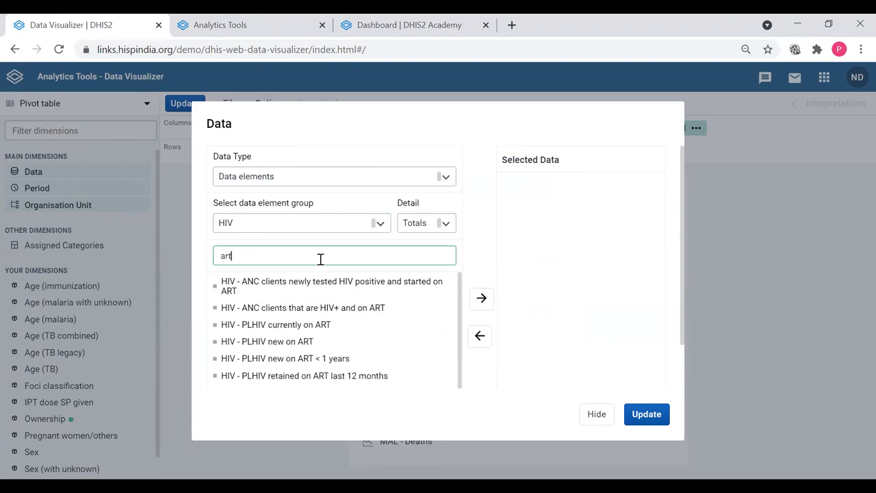
pyautogui.click(308, 331)
pyautogui.click(483, 306)
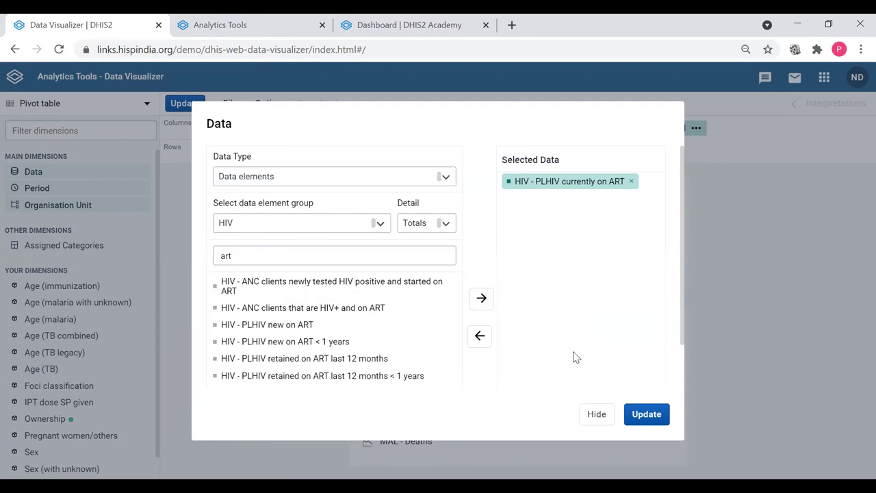
pyautogui.click(596, 417)
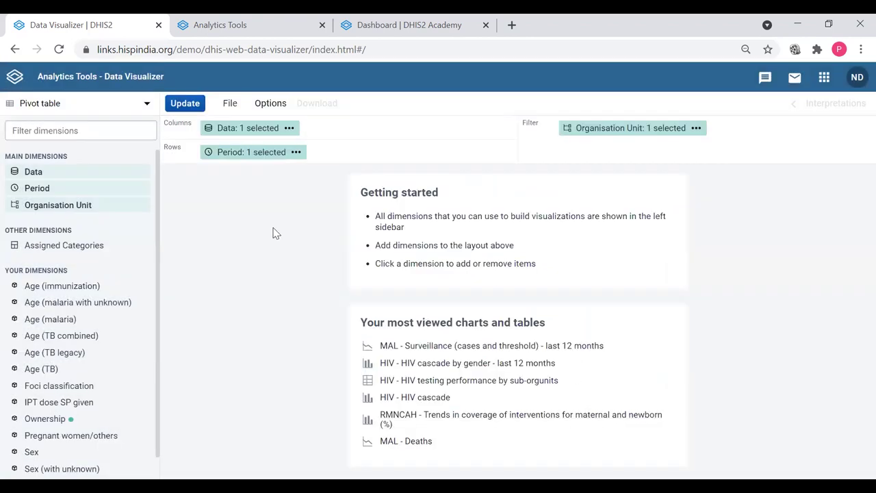
pyautogui.click(40, 191)
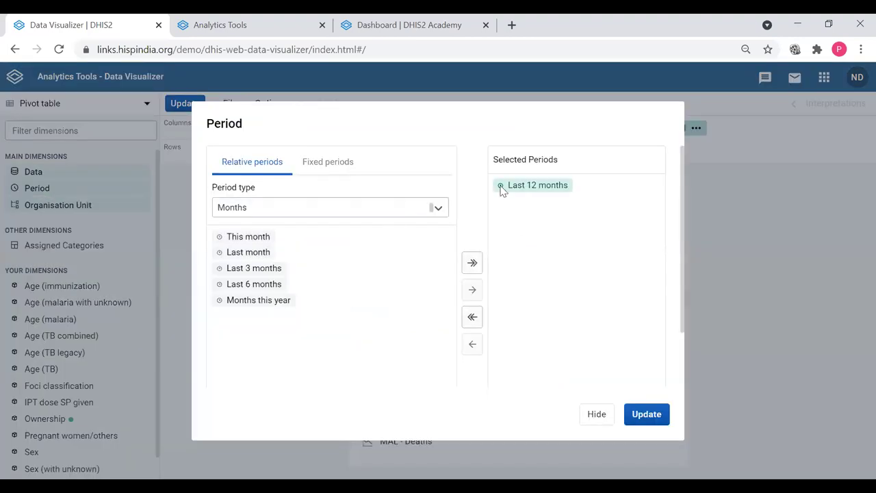
pyautogui.click(596, 414)
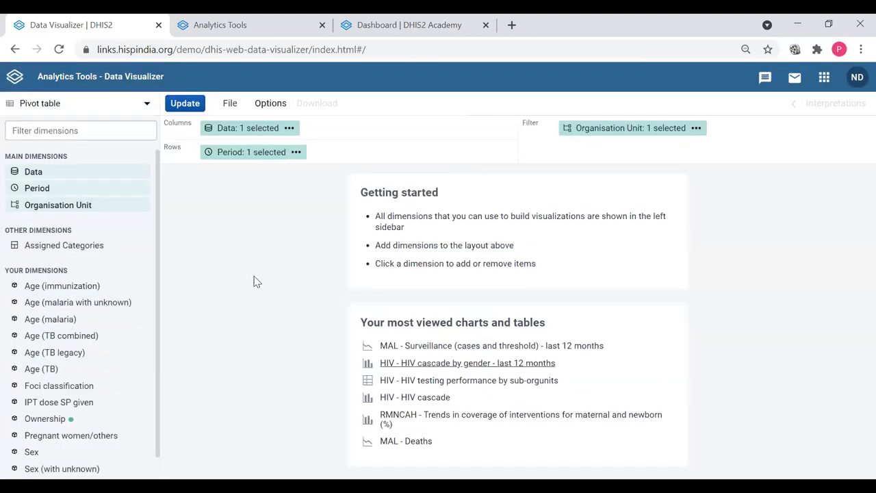
# Select Animal Region instead of Trainingland as organisation unit and restrict it to the Health Centre group
pyautogui.click(74, 205)
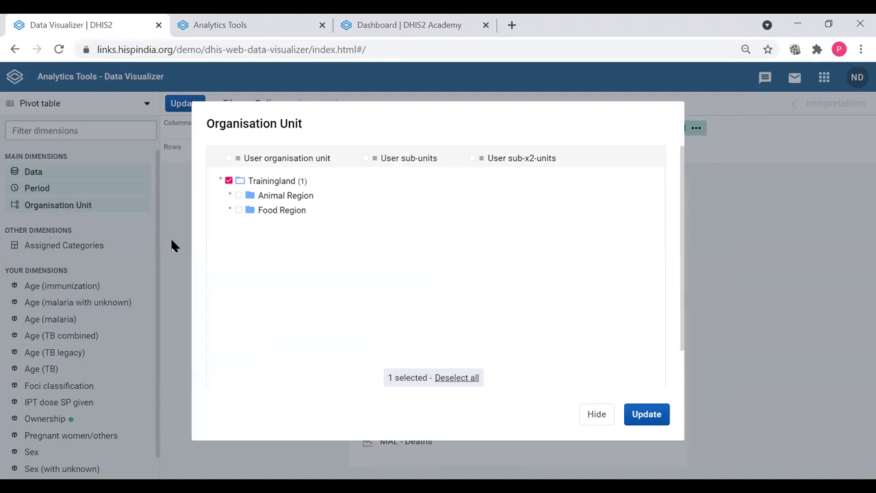
pyautogui.click(230, 181)
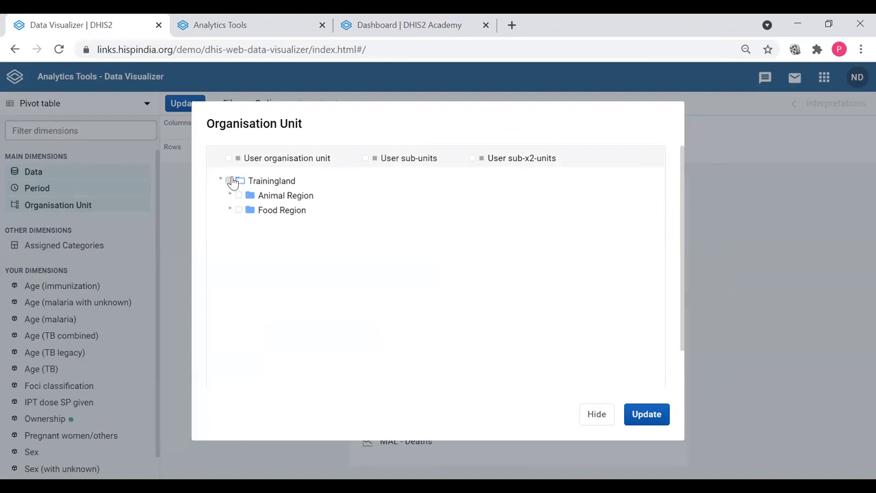
pyautogui.click(238, 195)
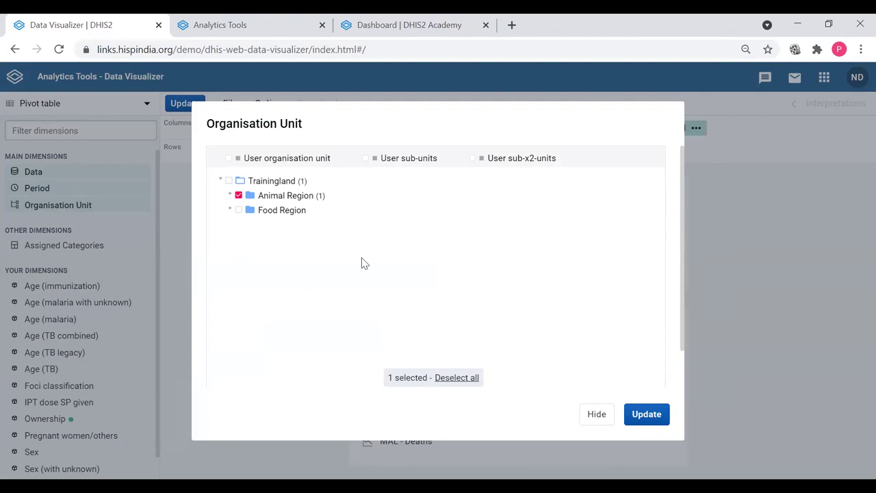
pyautogui.scroll(-1, 490, 294)
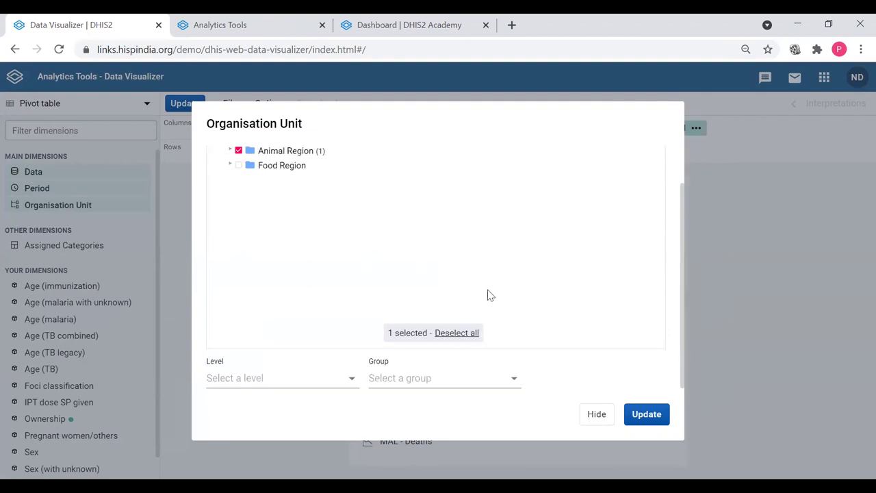
pyautogui.click(442, 383)
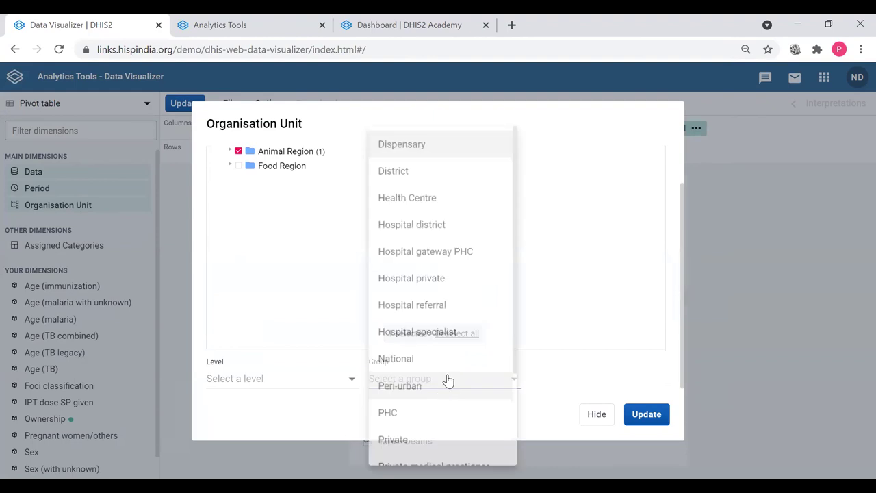
pyautogui.click(466, 197)
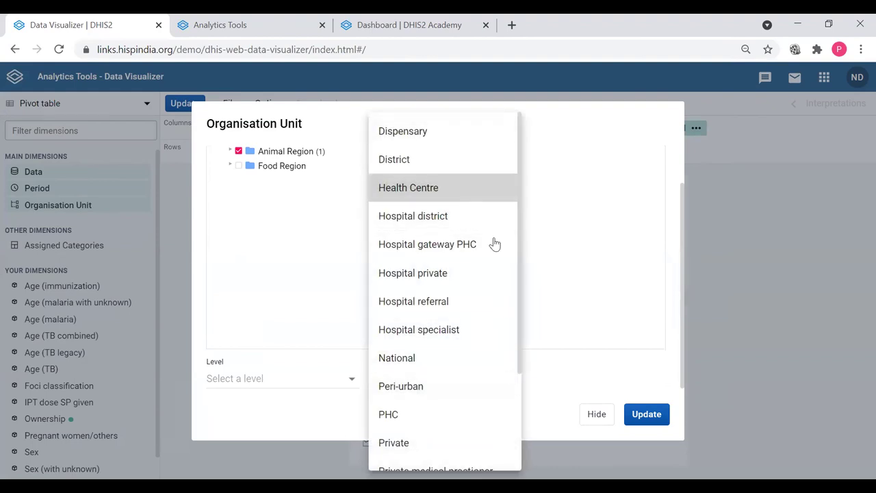
pyautogui.click(602, 419)
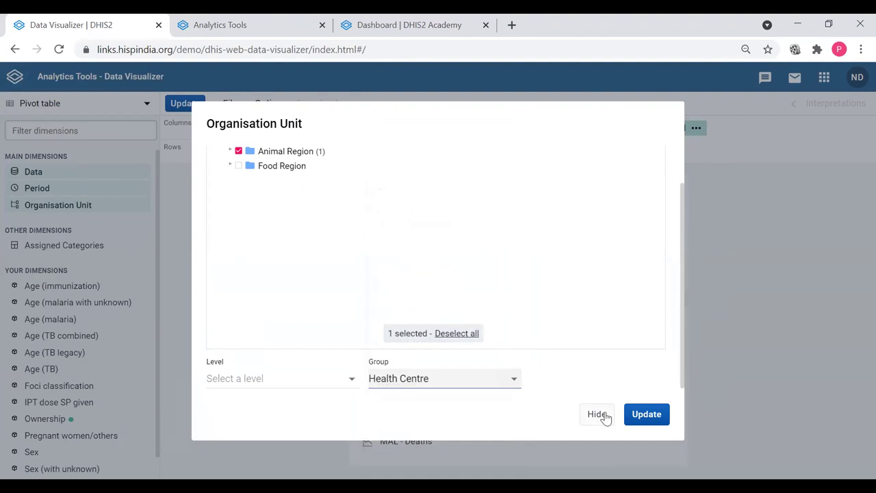
pyautogui.click(605, 416)
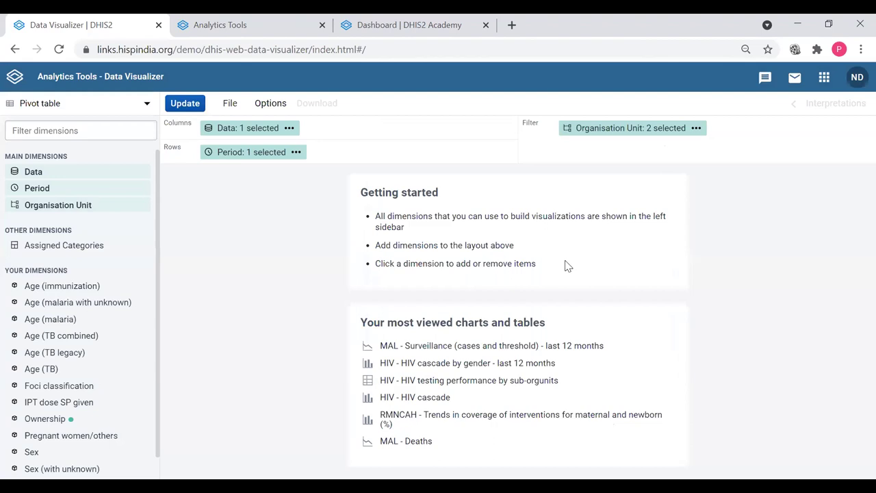
# Place Organisation Unit in the rows and Period in the filter, update the pivot table, and review the health centre values
pyautogui.moveTo(610, 137)
pyautogui.moveTo(609, 137); pyautogui.dragTo(544, 135)
pyautogui.moveTo(377, 135)
pyautogui.moveTo(450, 123); pyautogui.dragTo(693, 141)
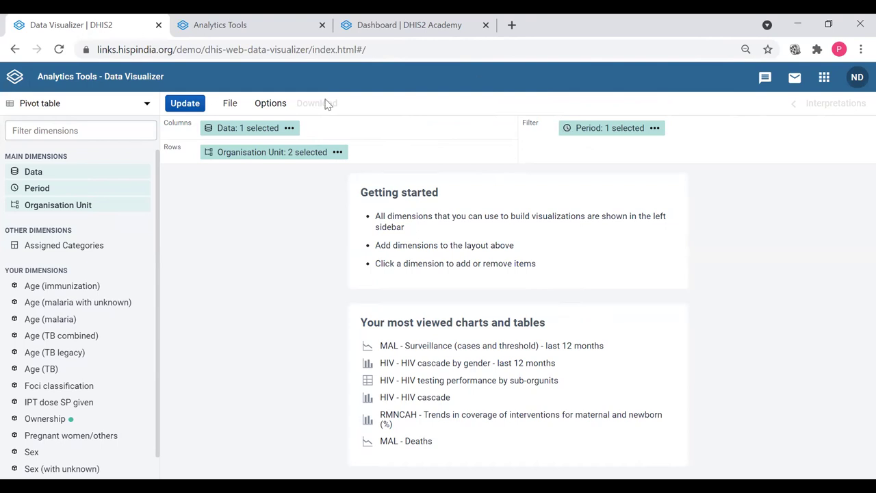
pyautogui.click(187, 105)
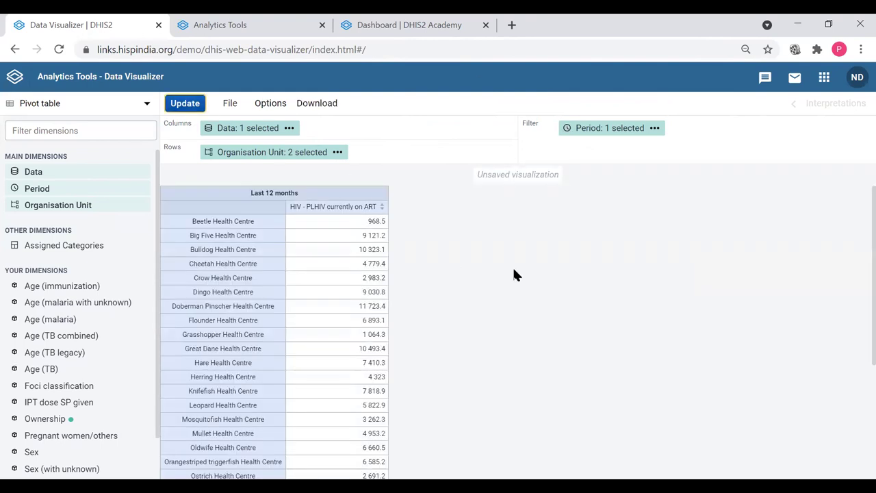
pyautogui.scroll(-1, 514, 270)
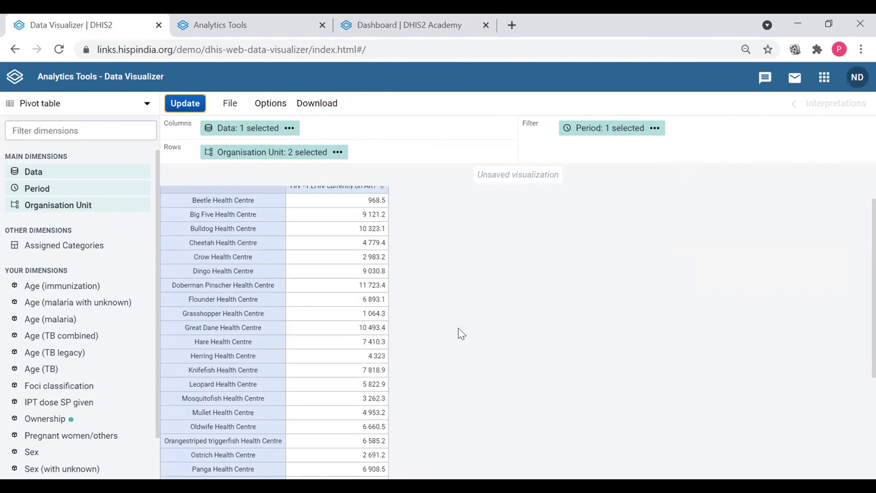
pyautogui.scroll(1, 460, 333)
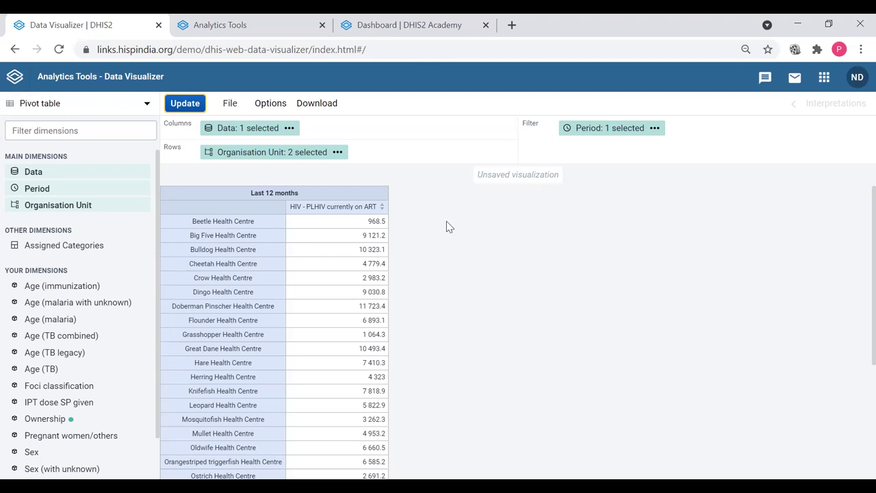
# Override the pivot table's aggregation type with Last value and update the table
pyautogui.click(280, 109)
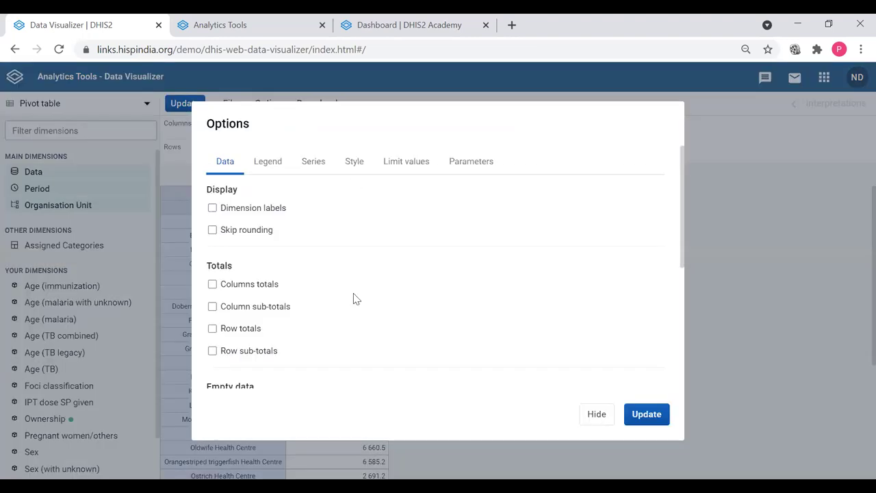
pyautogui.scroll(-5, 354, 297)
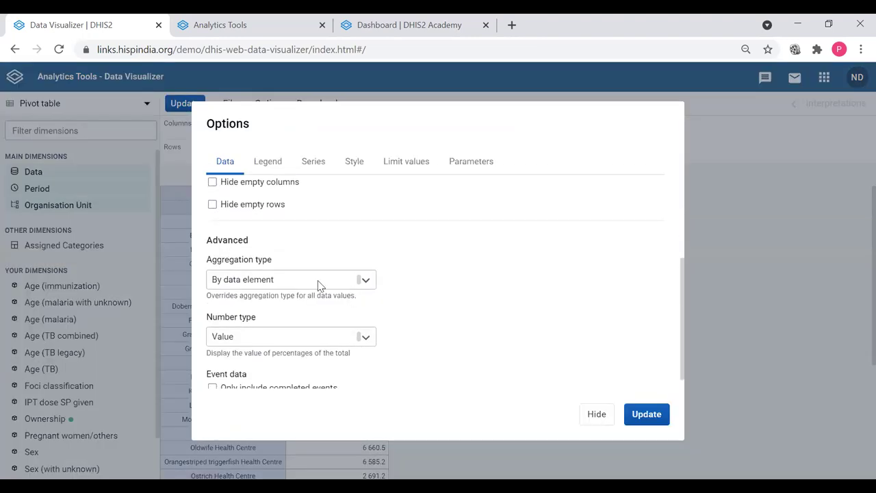
pyautogui.click(319, 285)
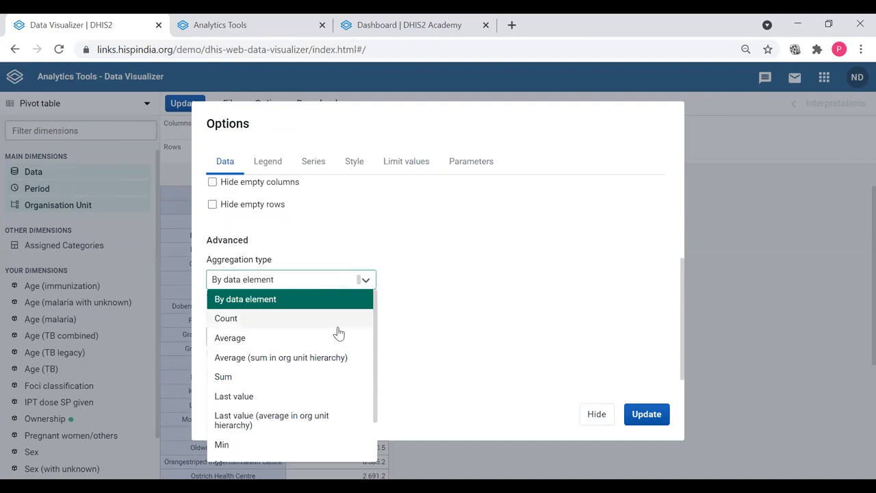
pyautogui.click(329, 398)
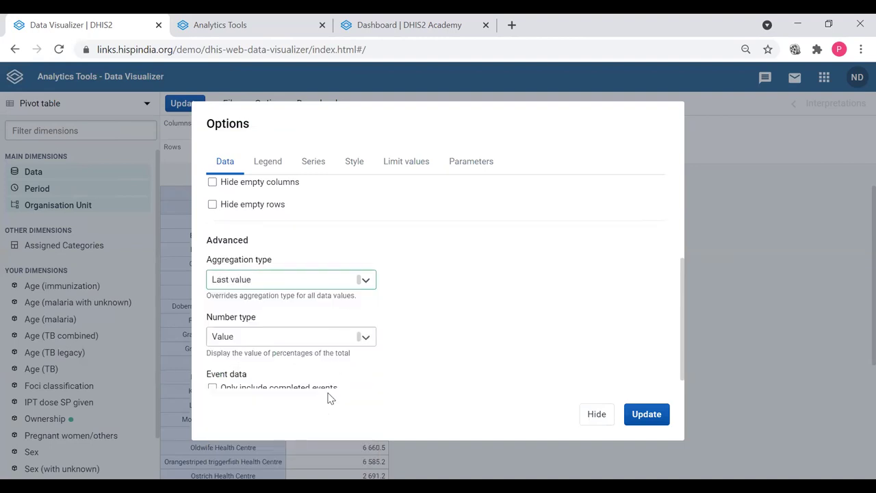
pyautogui.click(647, 415)
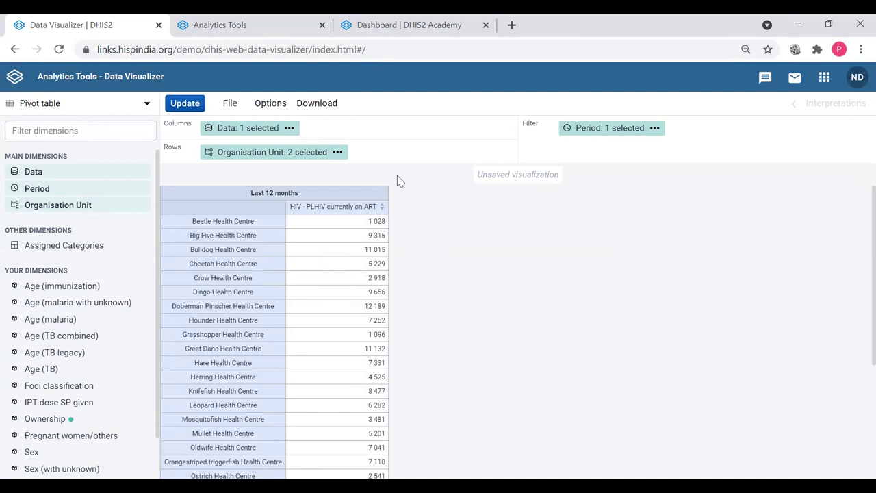
# Set the pivot table's aggregation type to Average, update the table and review the health centre values
pyautogui.click(264, 108)
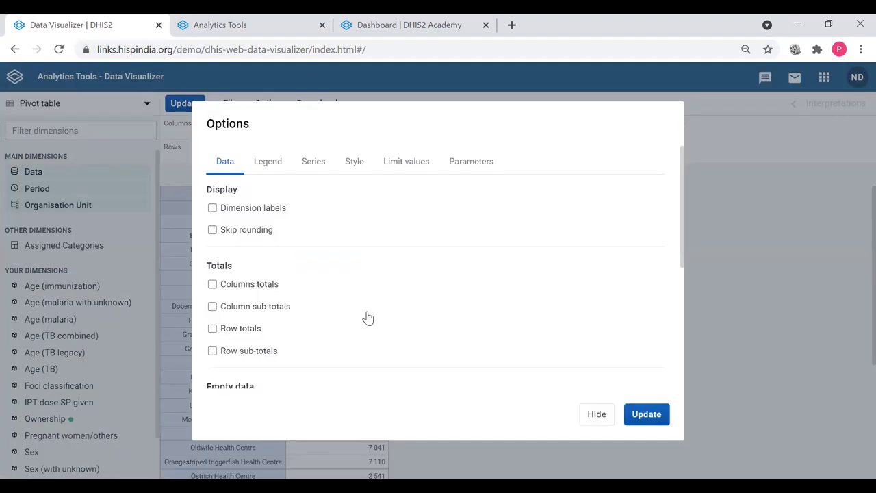
pyautogui.scroll(-4, 367, 317)
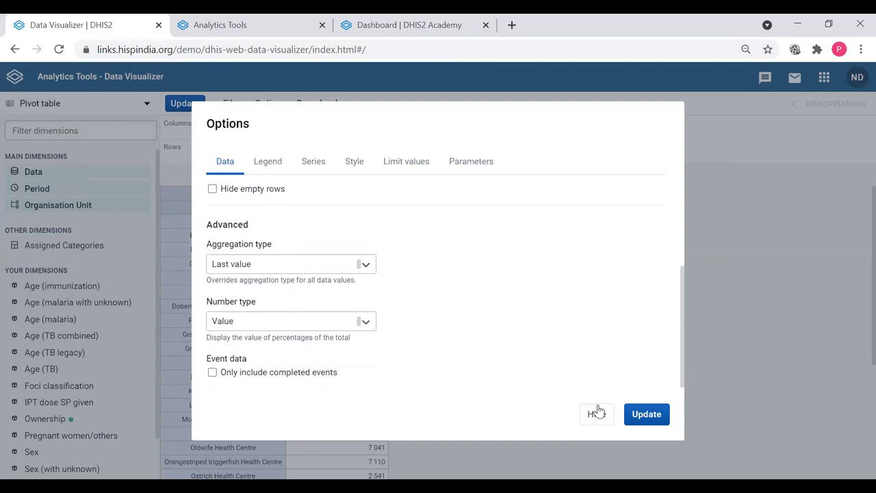
pyautogui.click(331, 267)
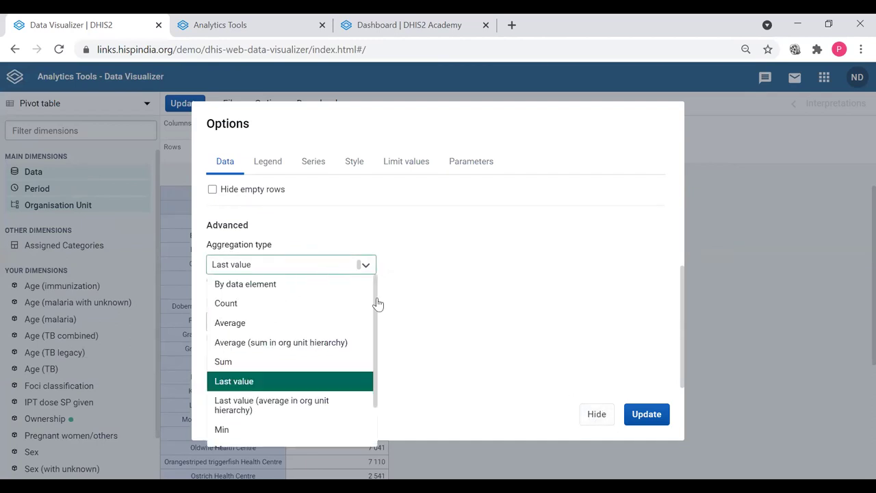
pyautogui.click(277, 326)
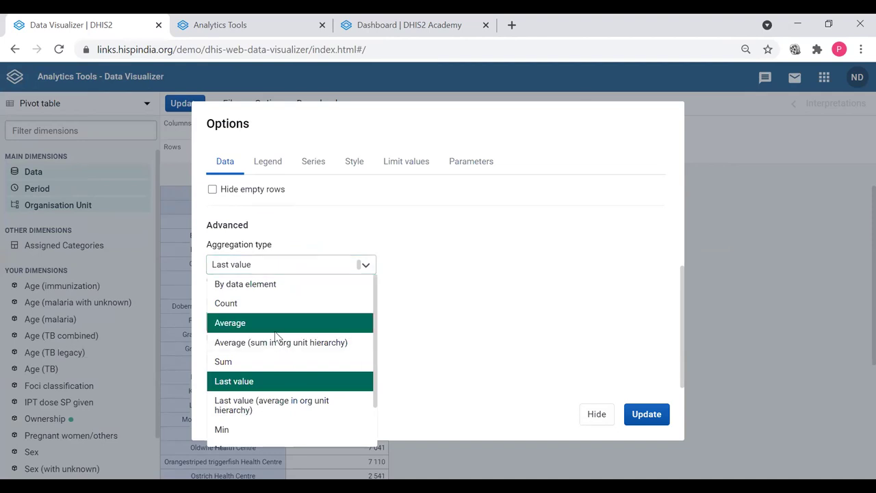
pyautogui.click(652, 422)
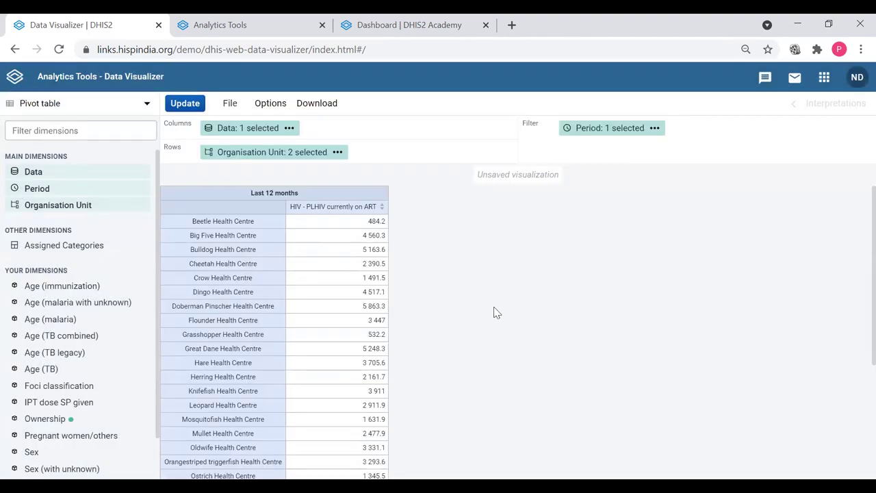
pyautogui.scroll(-3, 497, 313)
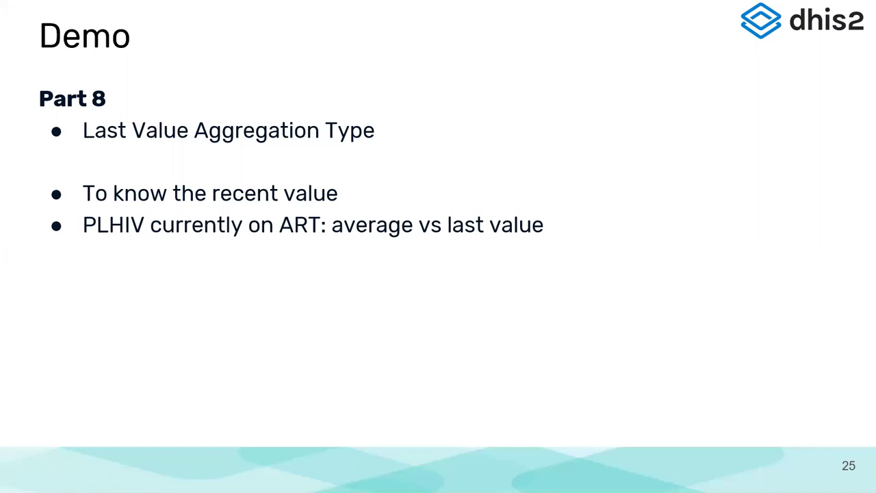
pyautogui.press('Right')
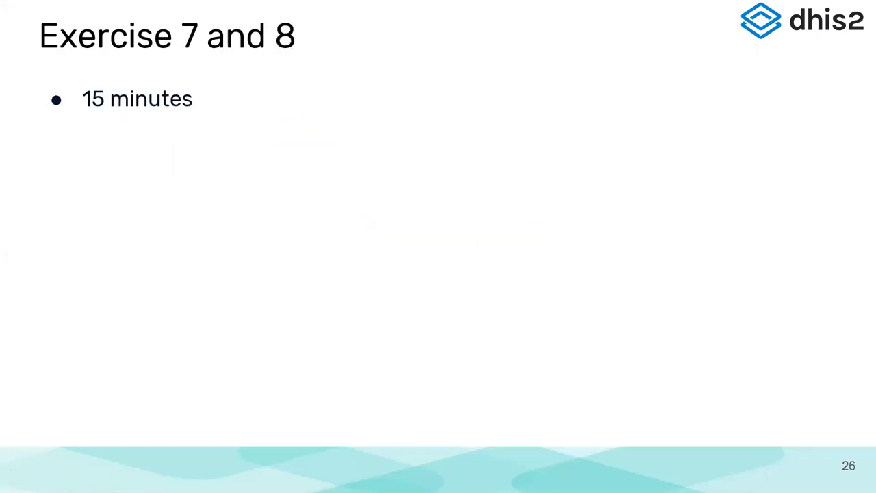
pyautogui.press('Right')
pyautogui.press('Left')
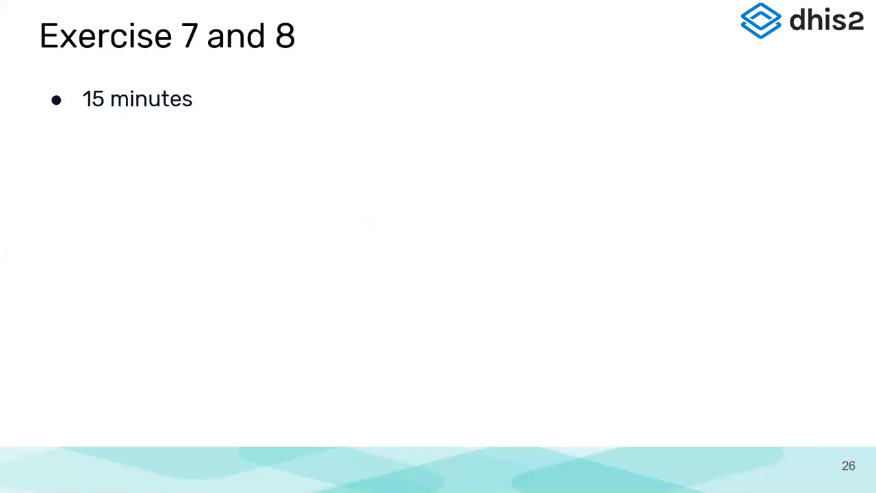